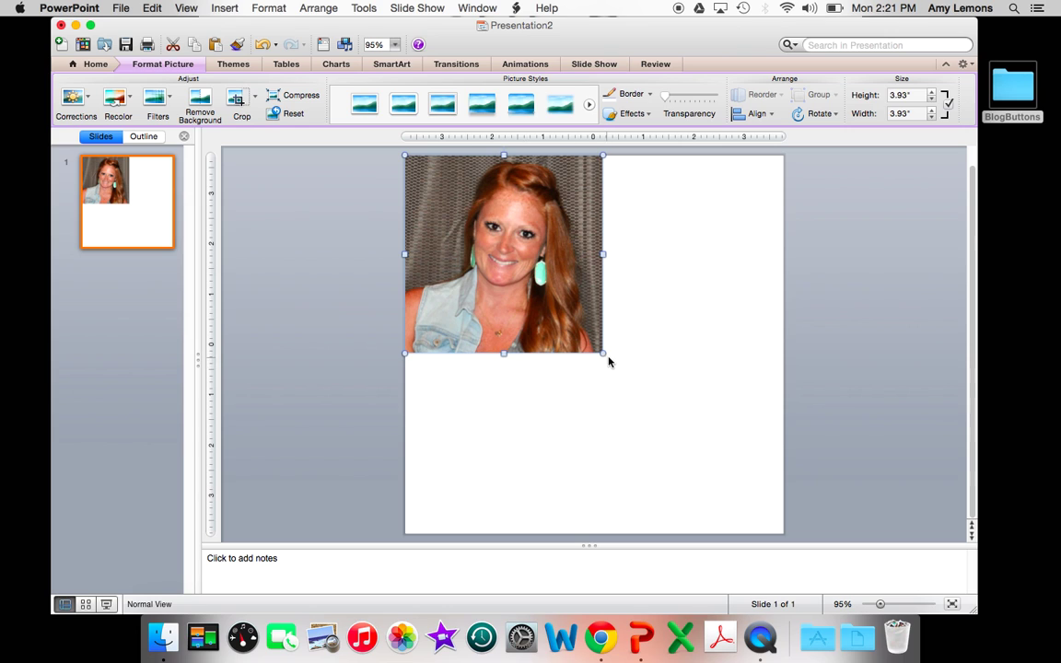
Drag the photo's corner handle to enlarge it to 7.5" by 7.5", filling the slide
{"action": "left_click_drag", "start_coordinate": [603, 354], "coordinate": [762, 539]}
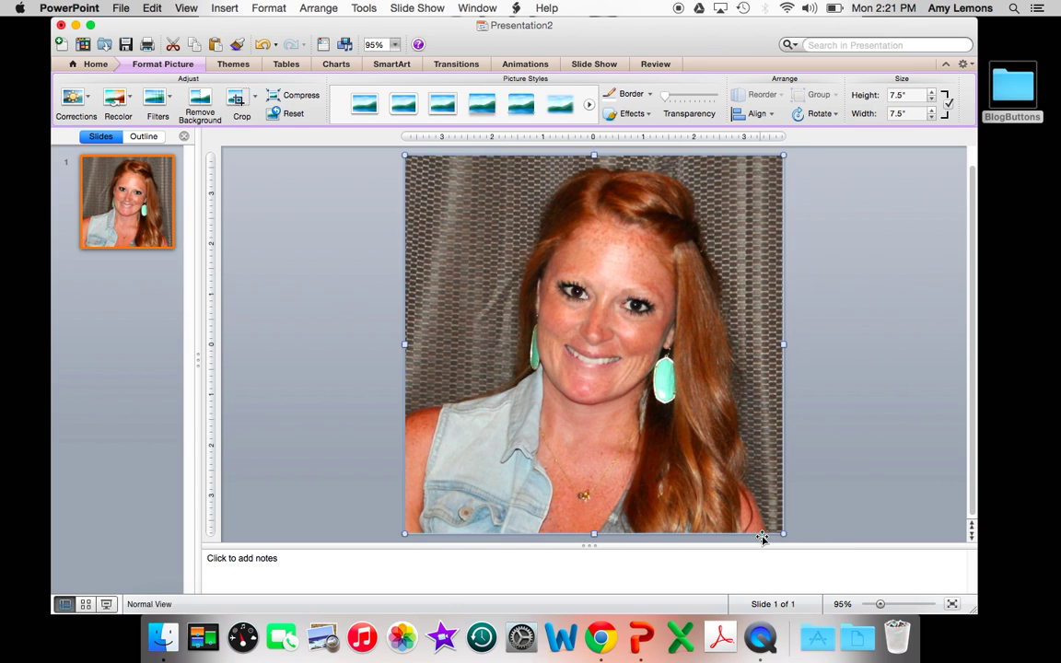
Draw a 7.5" by 1.86" rectangle across the photo's bottom, fill it white and make it semi-transparent
{"action": "left_click", "coordinate": [833, 351]}
{"action": "left_click", "coordinate": [676, 109]}
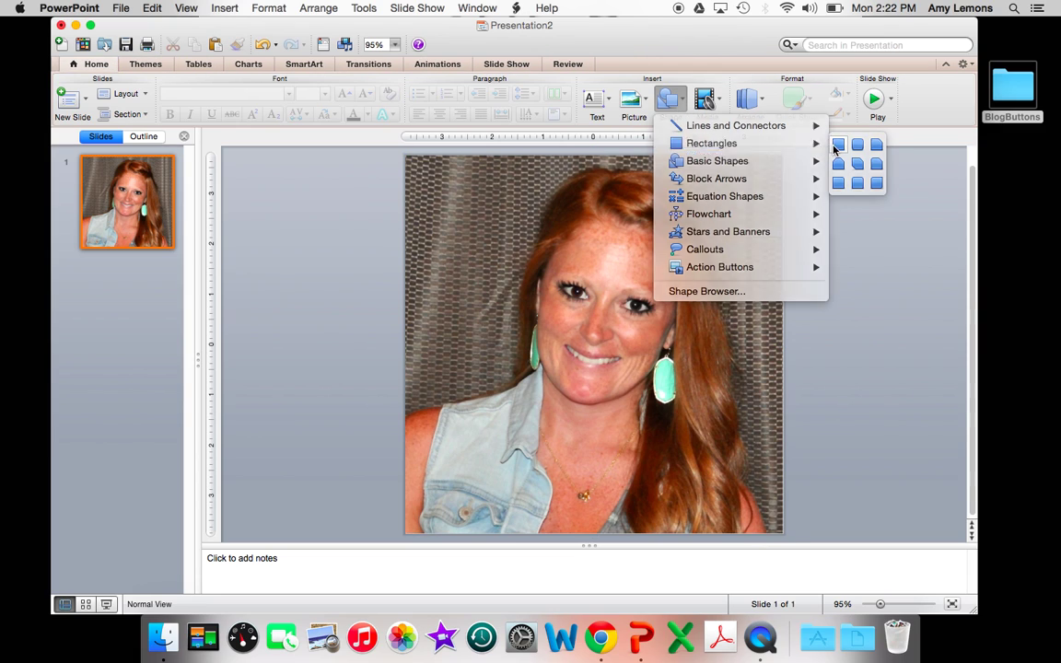
{"action": "left_click", "coordinate": [843, 144]}
{"action": "mouse_move", "coordinate": [405, 427]}
{"action": "left_mouse_down"}
{"action": "mouse_move", "coordinate": [571, 490]}
{"action": "mouse_move", "coordinate": [781, 521]}
{"action": "left_mouse_up"}
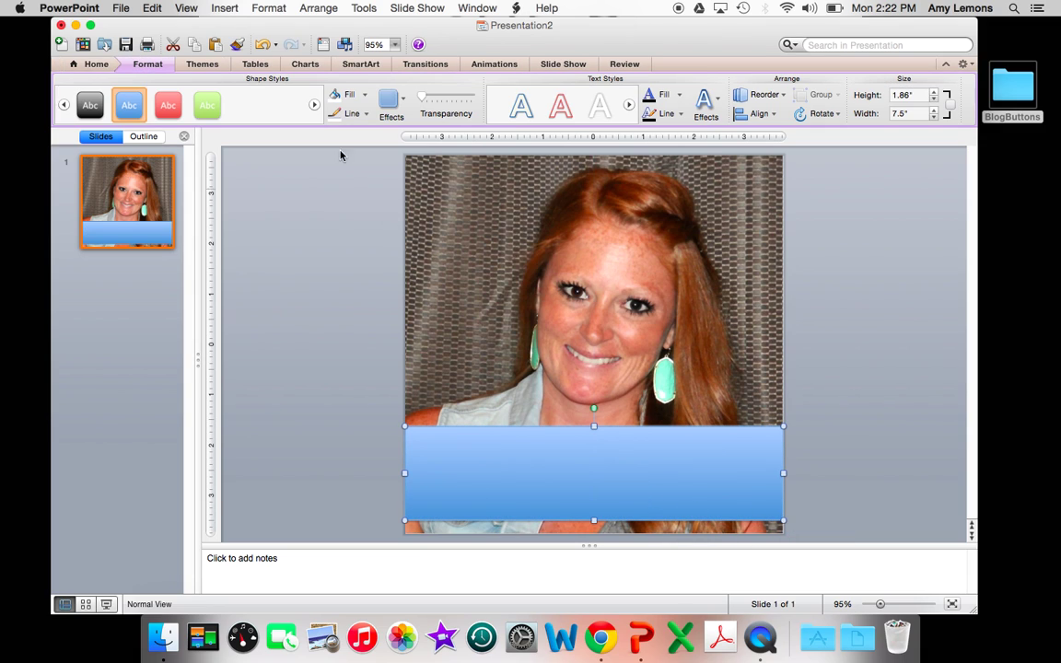
{"action": "left_click", "coordinate": [342, 95]}
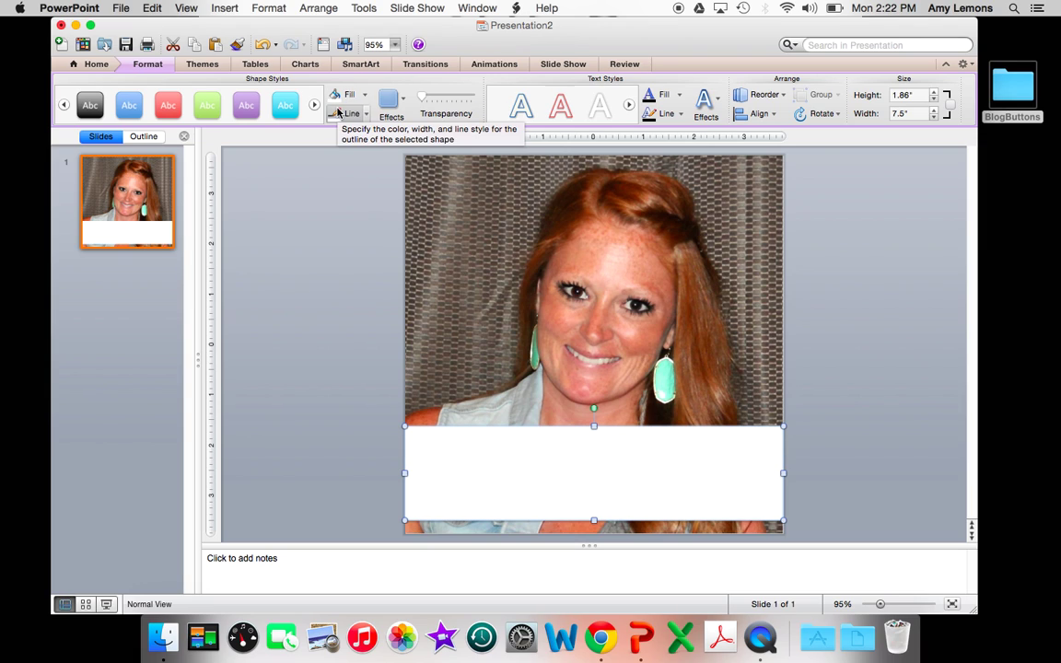
{"action": "left_click", "coordinate": [440, 98]}
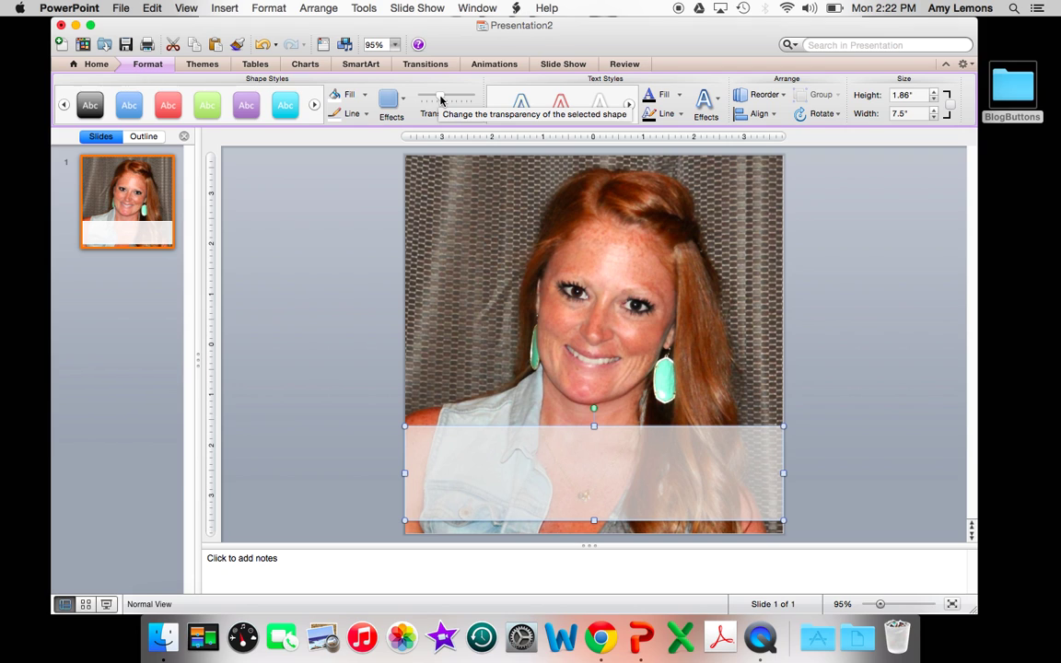
{"action": "left_click", "coordinate": [355, 303]}
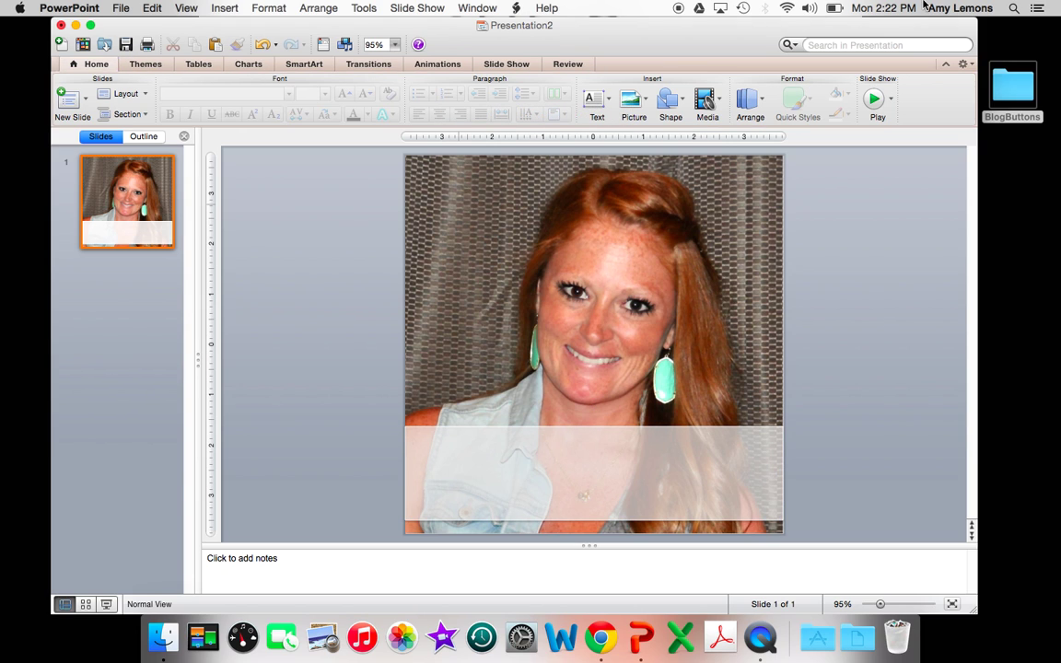
Drag watermarkblack.fw.png from the BlogButtons folder onto the slide and close Finder
{"action": "double_click", "coordinate": [1013, 87]}
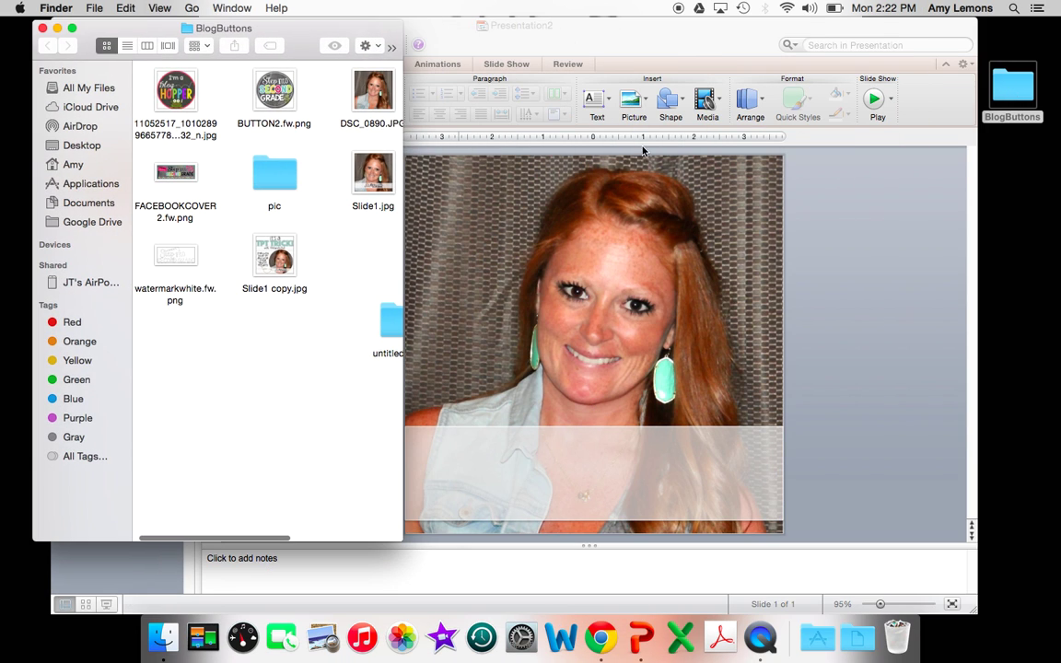
{"action": "scroll", "coordinate": [324, 208], "scroll_direction": "right", "scroll_amount": 5}
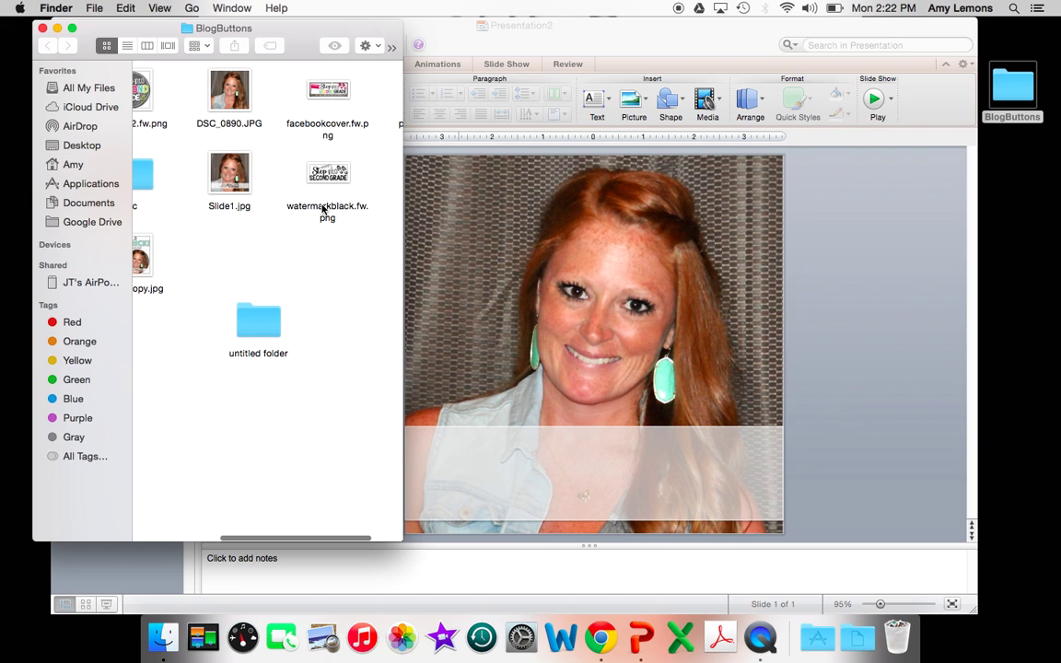
{"action": "left_click_drag", "start_coordinate": [266, 171], "coordinate": [576, 442]}
{"action": "left_click", "coordinate": [43, 29]}
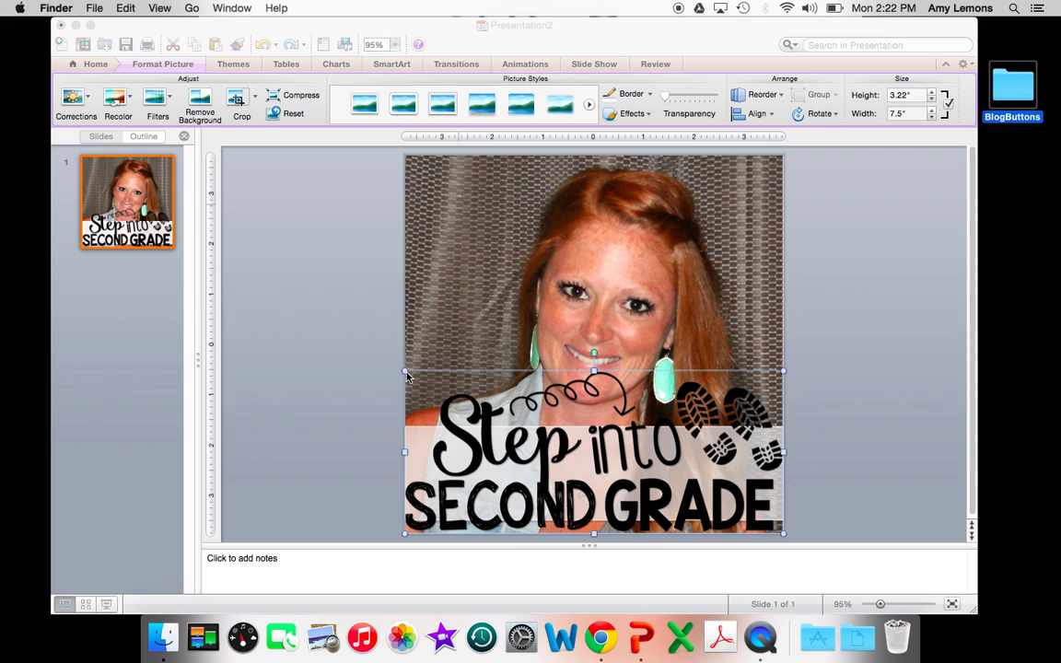
{"action": "left_click", "coordinate": [409, 373]}
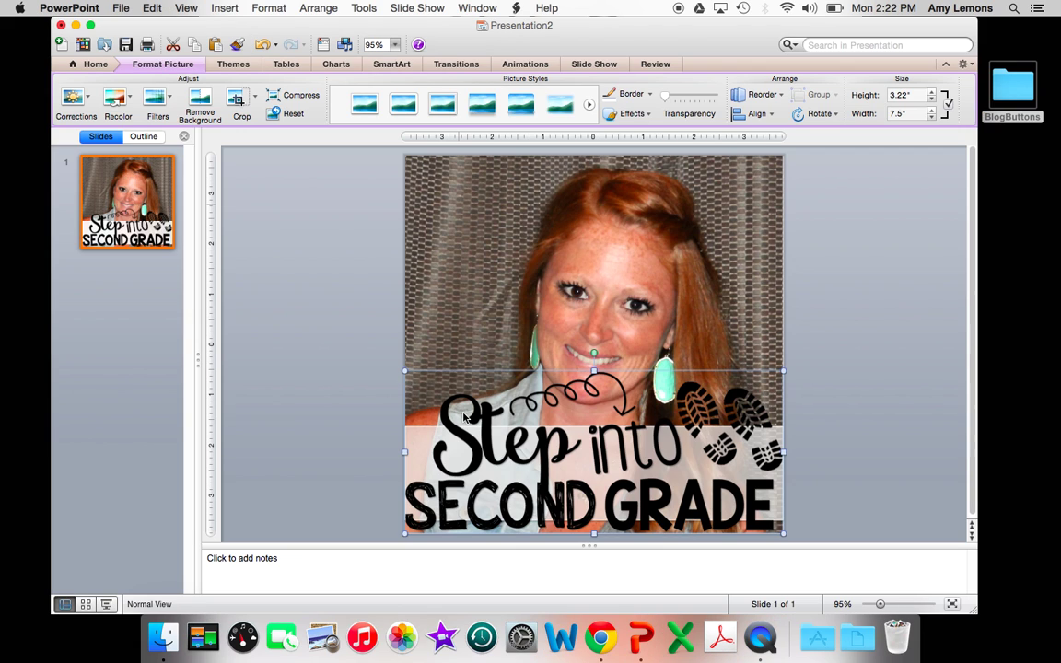
Shrink the logo and place it on the right side of the white banner
{"action": "left_click_drag", "start_coordinate": [405, 371], "coordinate": [681, 456]}
{"action": "left_click_drag", "start_coordinate": [723, 514], "coordinate": [649, 484]}
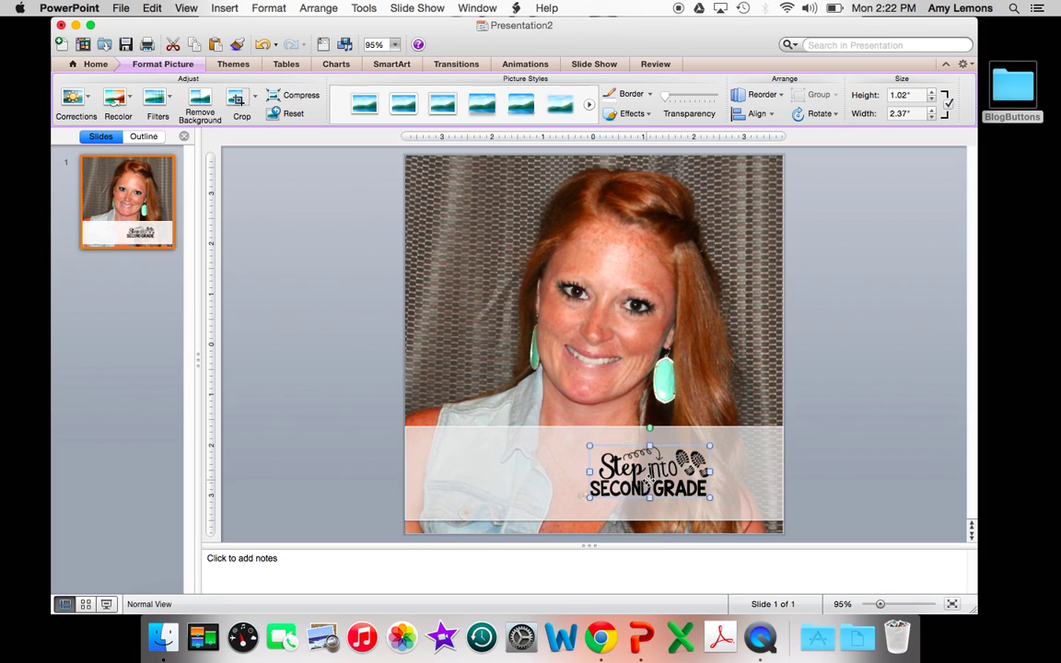
{"action": "left_click", "coordinate": [361, 488]}
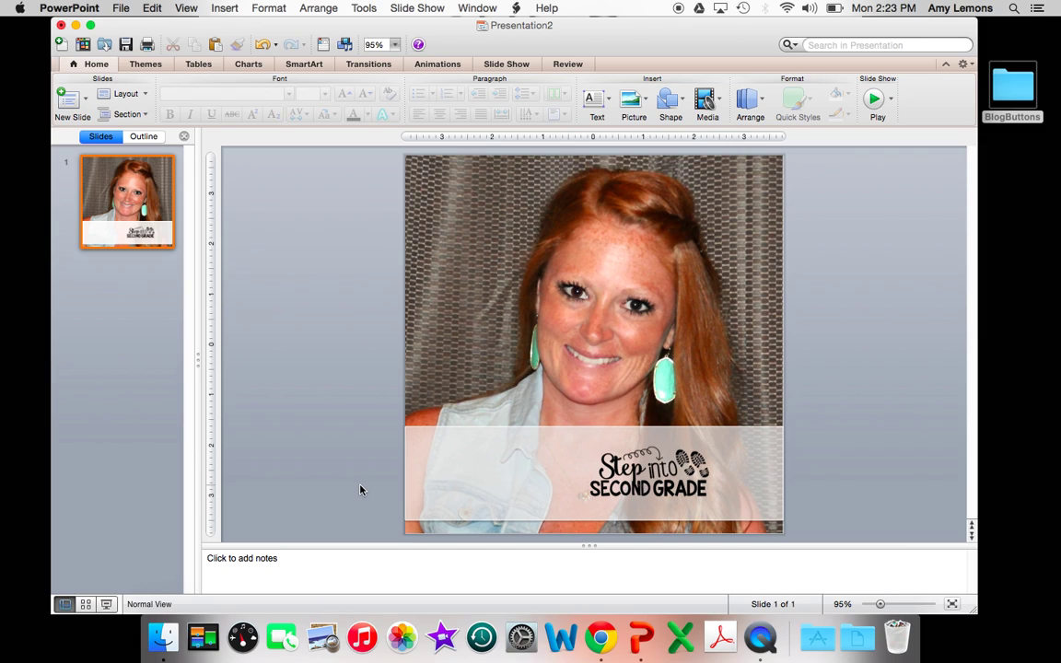
Draw a text box on the banner's left and type the author's name on two lines
{"action": "left_click", "coordinate": [608, 111]}
{"action": "left_click", "coordinate": [608, 135]}
{"action": "mouse_move", "coordinate": [456, 440]}
{"action": "left_mouse_down"}
{"action": "mouse_move", "coordinate": [497, 508]}
{"action": "mouse_move", "coordinate": [580, 505]}
{"action": "left_mouse_up"}
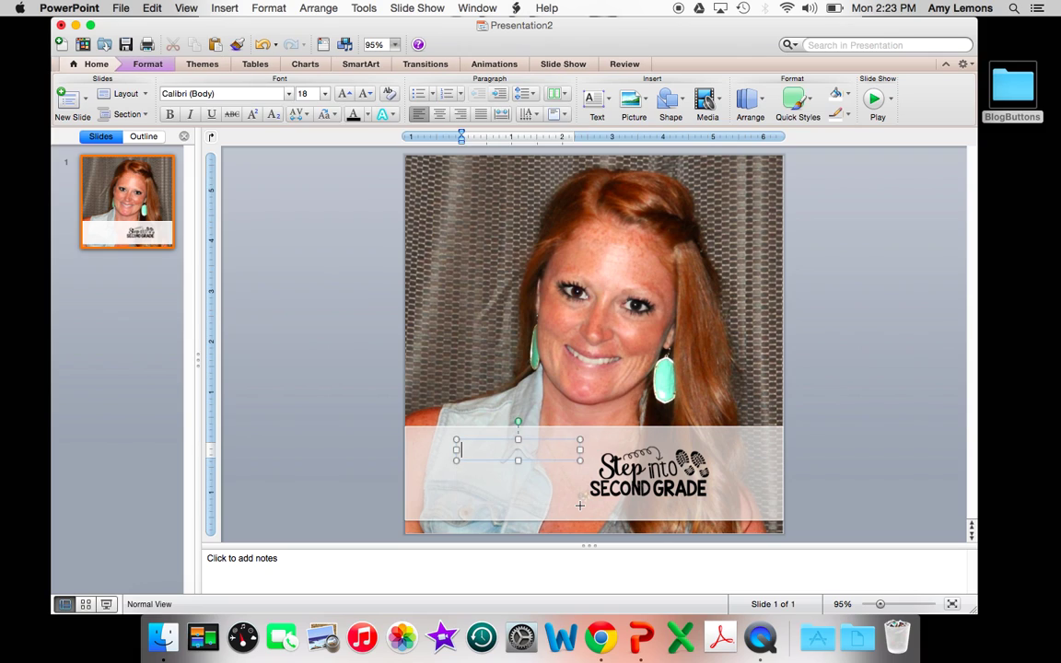
{"action": "key", "text": "Return"}
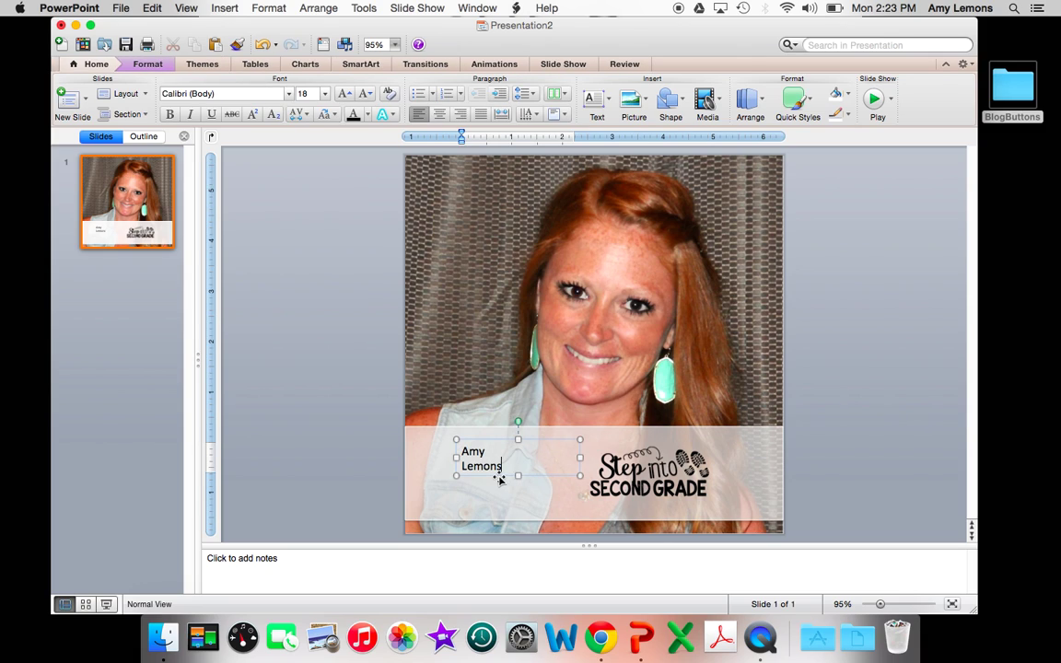
Center the name and set it to CCKissMyLashes at 45 pt
{"action": "left_click", "coordinate": [500, 476]}
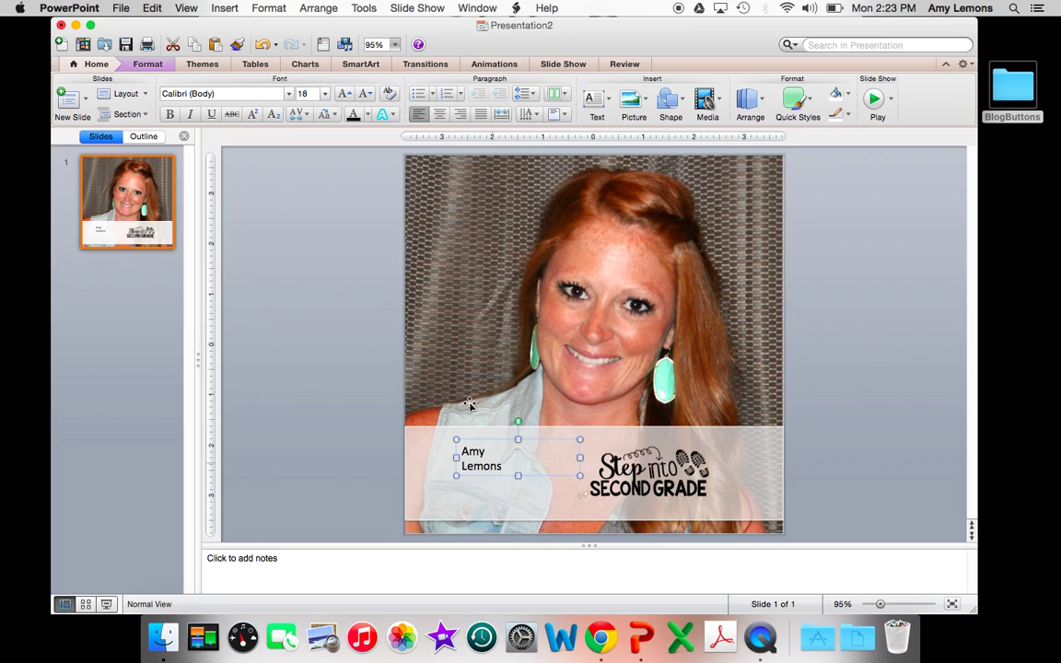
{"action": "left_click", "coordinate": [439, 114]}
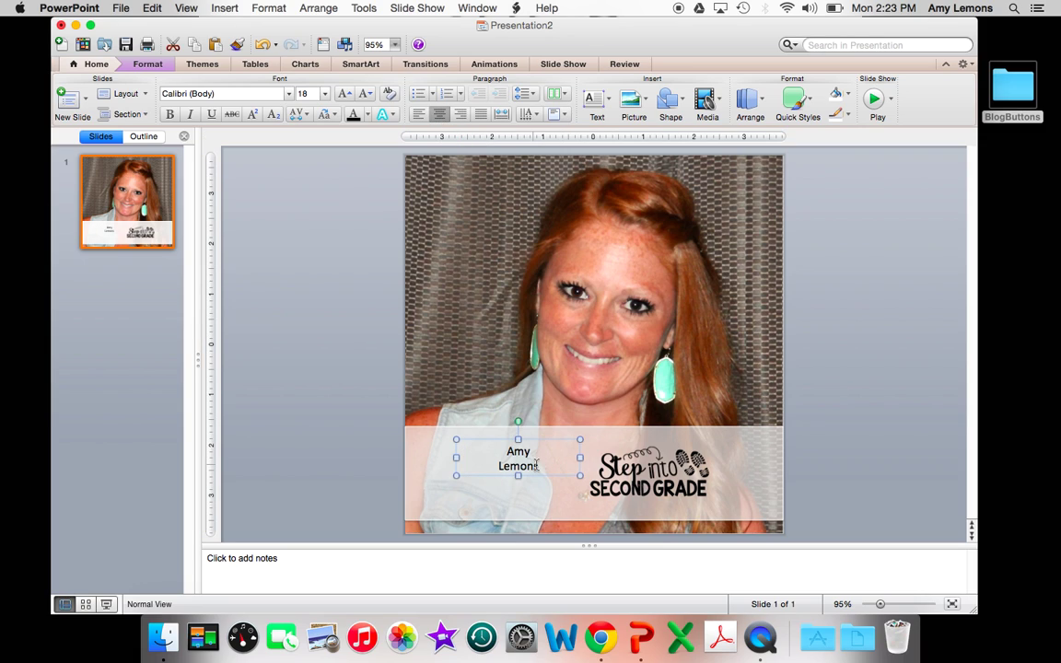
{"action": "left_click_drag", "start_coordinate": [540, 464], "coordinate": [513, 452]}
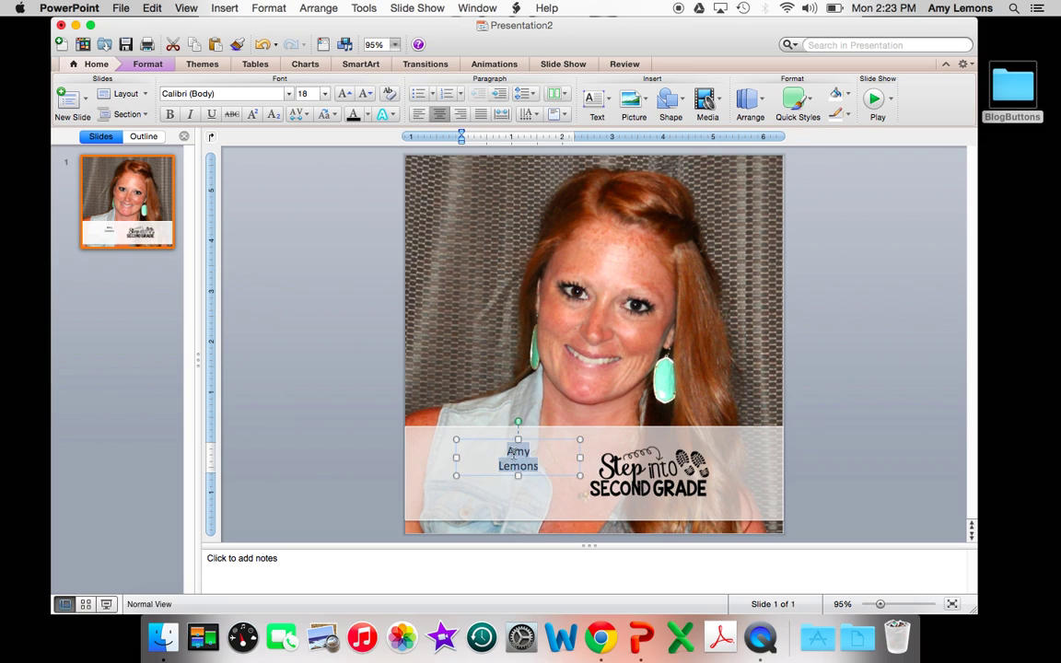
{"action": "left_click", "coordinate": [210, 93]}
{"action": "type", "text": "CCKissMyLashes"}
{"action": "key", "text": "Return"}
{"action": "left_click", "coordinate": [304, 93]}
{"action": "type", "text": "45"}
{"action": "key", "text": "Return"}
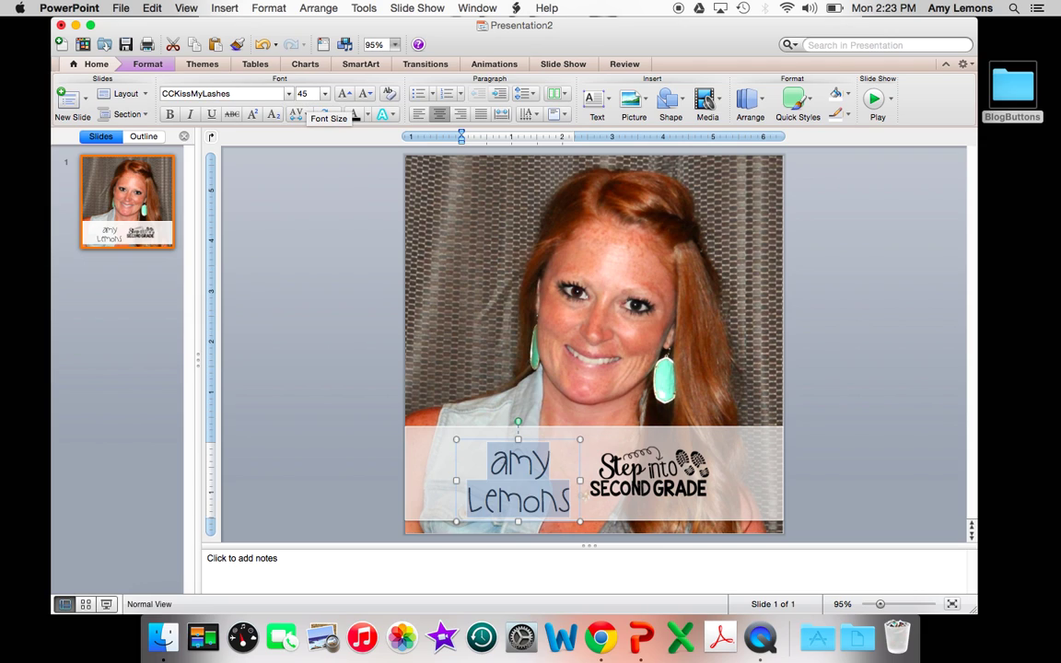
Nudge the name box up slightly and select both lines of the name
{"action": "left_click_drag", "start_coordinate": [543, 439], "coordinate": [544, 438]}
{"action": "key", "text": "Up"}
{"action": "key", "text": "Up"}
{"action": "key", "text": "Up"}
{"action": "key", "text": "Up"}
{"action": "key", "text": "Up"}
{"action": "key", "text": "Up"}
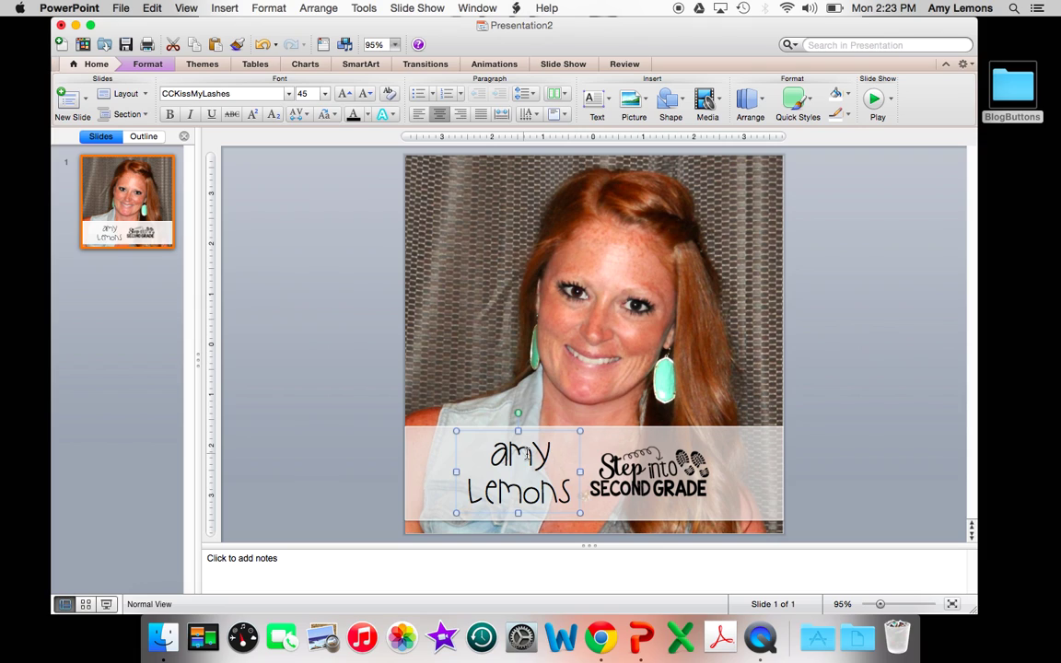
{"action": "left_click", "coordinate": [490, 453]}
{"action": "left_click_drag", "start_coordinate": [490, 453], "coordinate": [571, 497]}
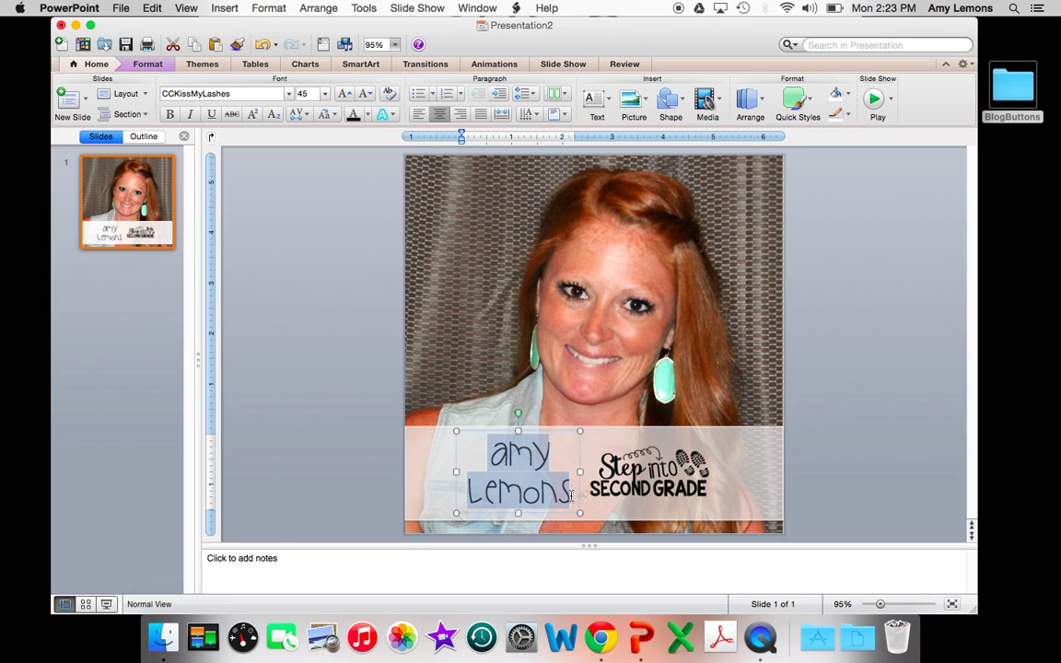
Set the name's line spacing to multiple 0.8 and reposition the box on the banner
{"action": "right_click", "coordinate": [523, 472]}
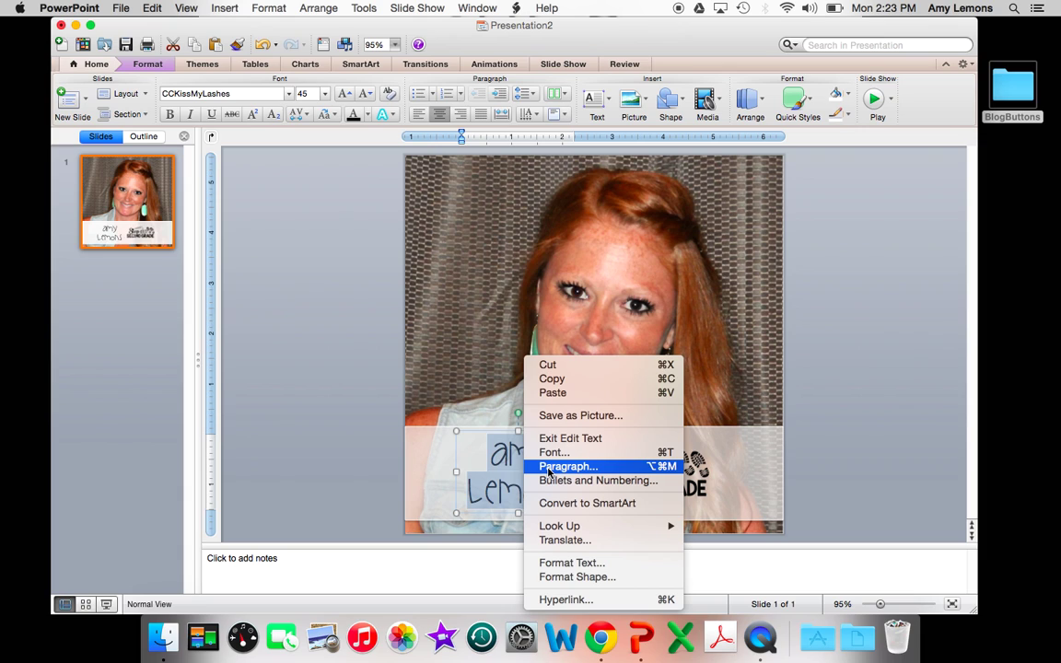
{"action": "left_click", "coordinate": [549, 467]}
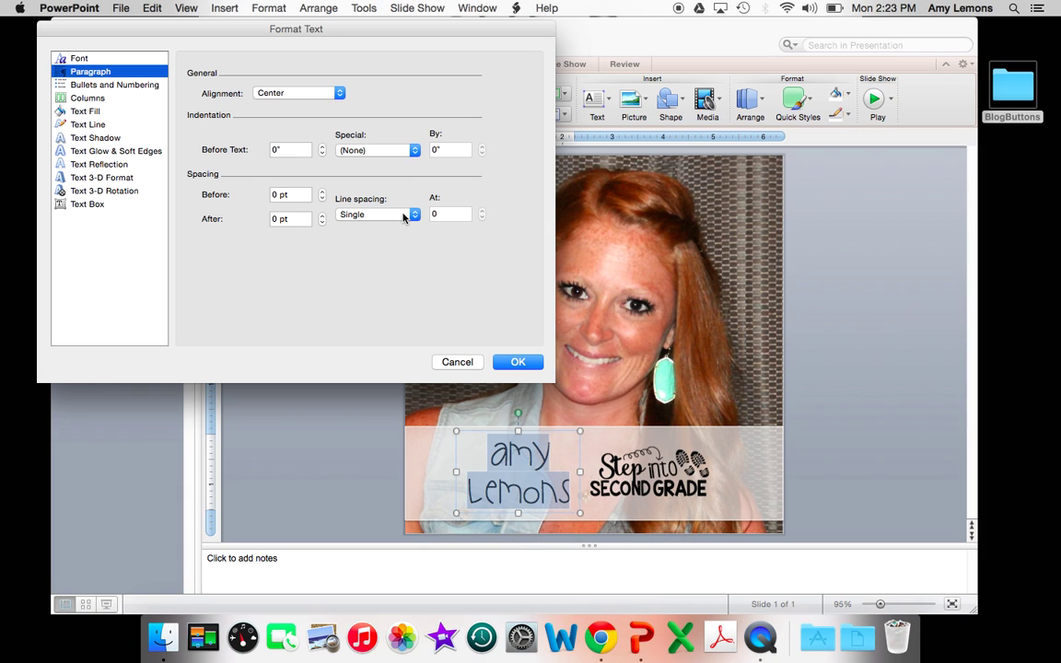
{"action": "left_click", "coordinate": [402, 217]}
{"action": "left_click", "coordinate": [390, 261]}
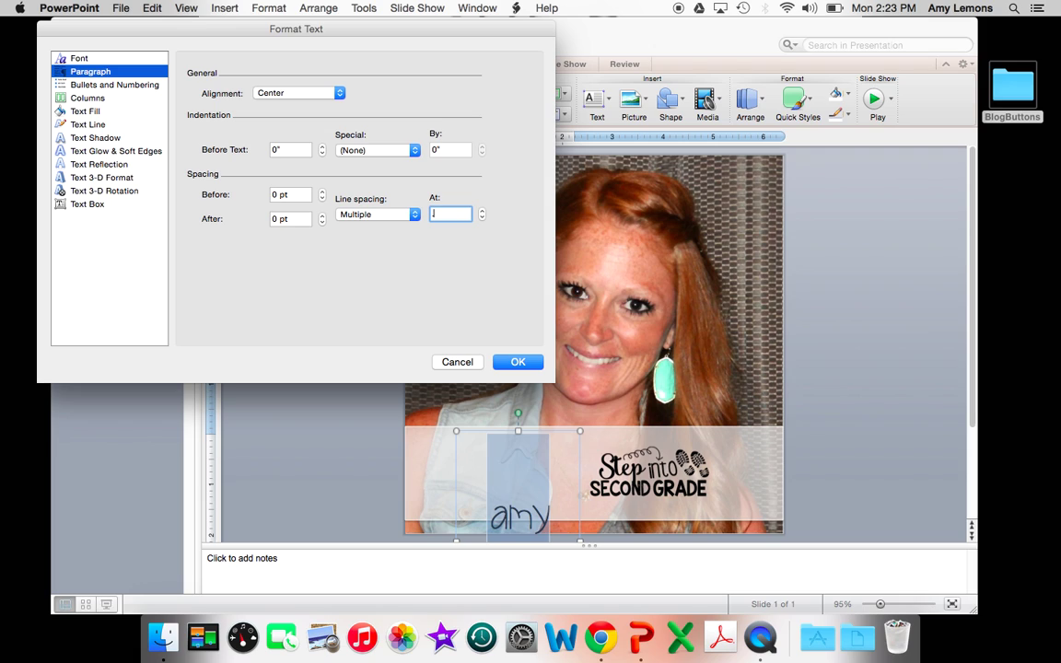
{"action": "type", "text": ".8"}
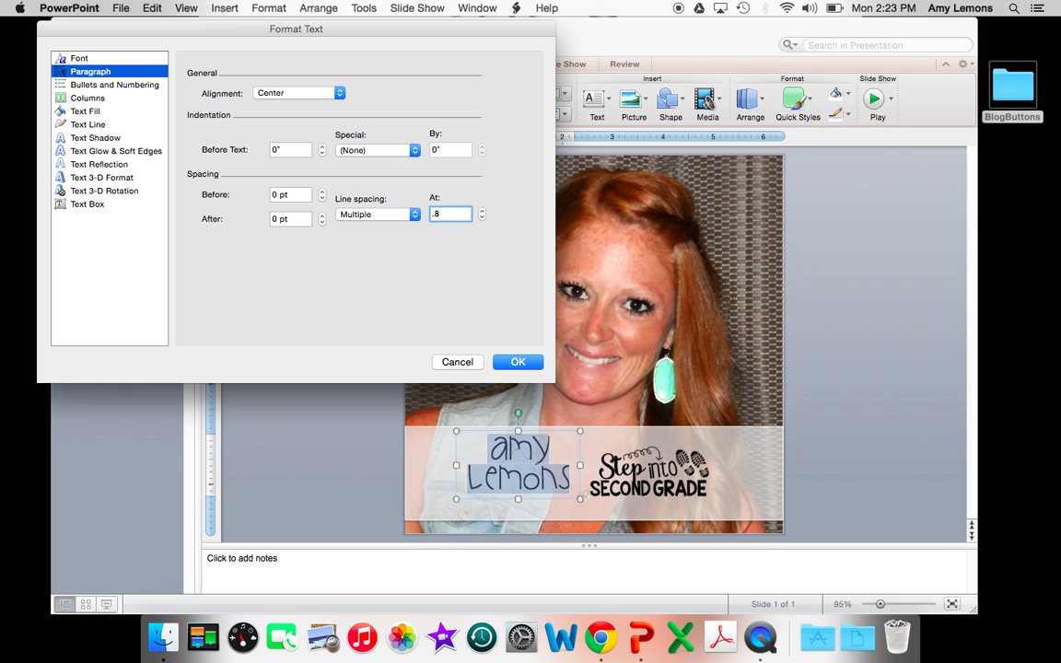
{"action": "key", "text": "Return"}
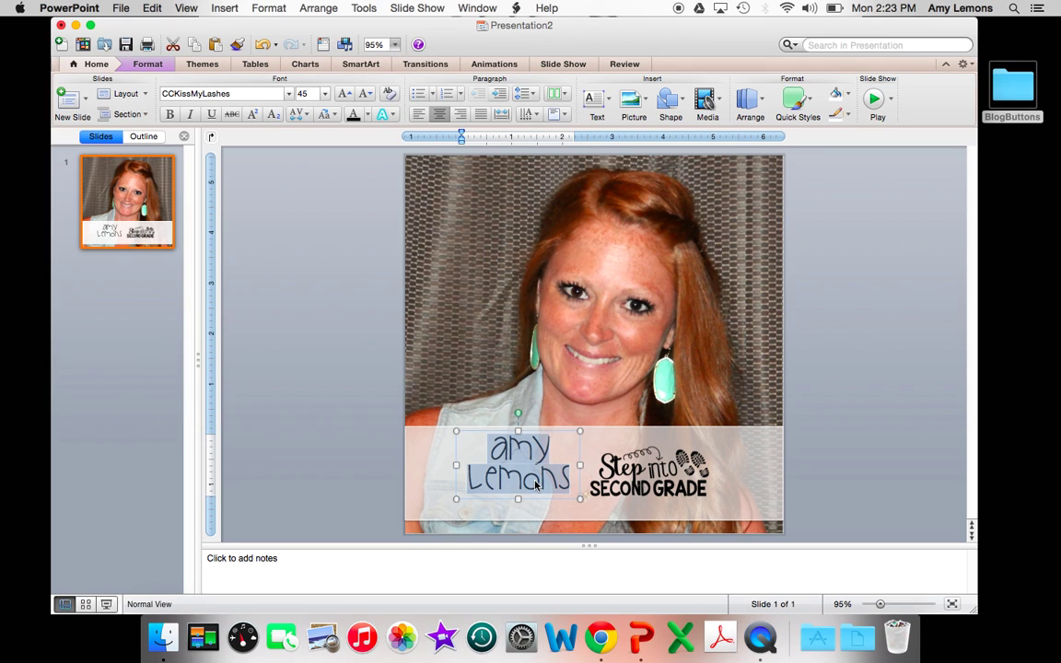
{"action": "left_click_drag", "start_coordinate": [539, 501], "coordinate": [545, 510]}
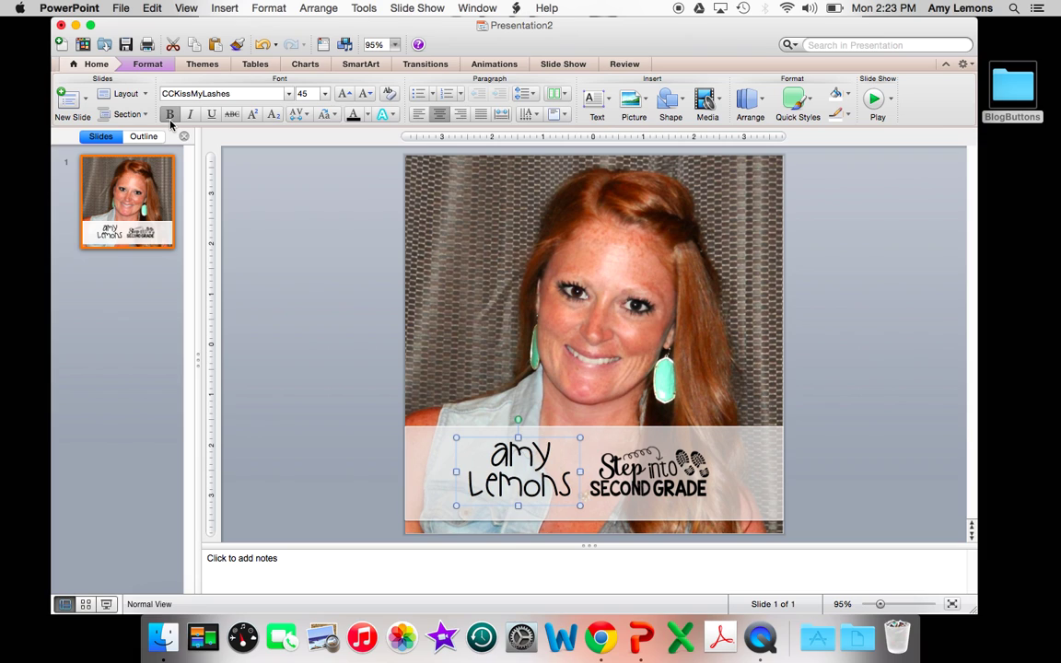
{"action": "left_click", "coordinate": [354, 396]}
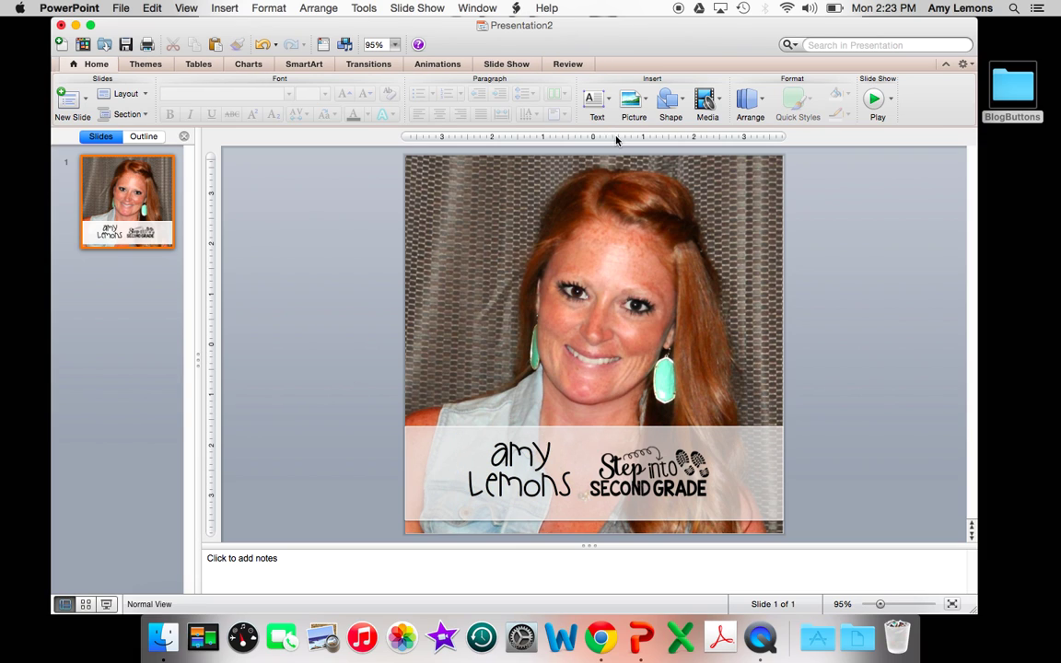
Insert an @ as WordArt with solid black fill in the KG Wake Me Up font
{"action": "left_click", "coordinate": [594, 102]}
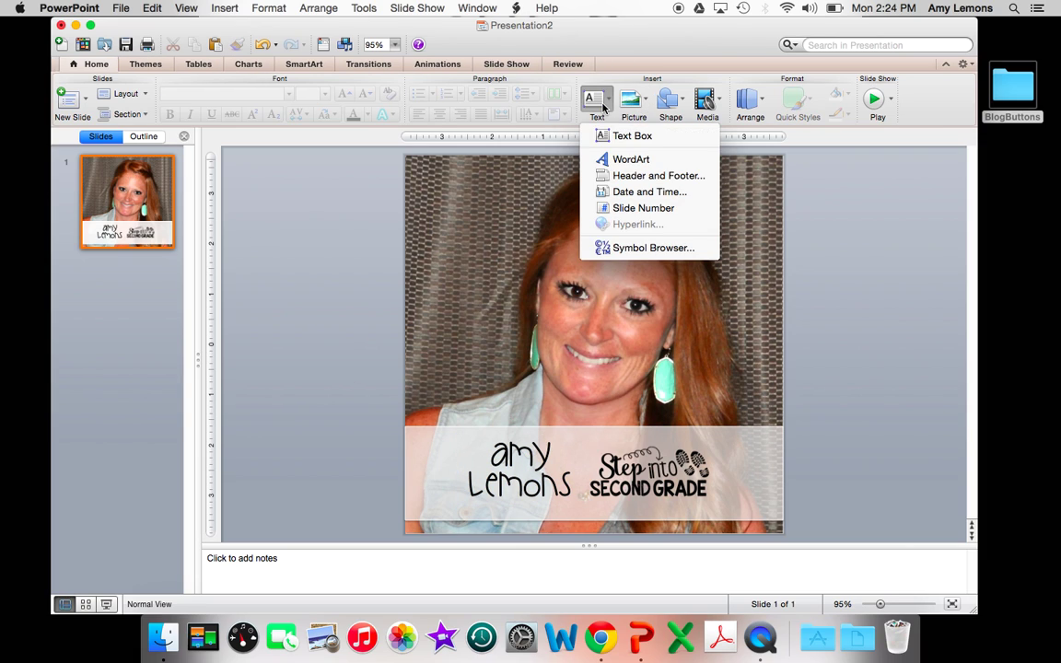
{"action": "left_click", "coordinate": [615, 159]}
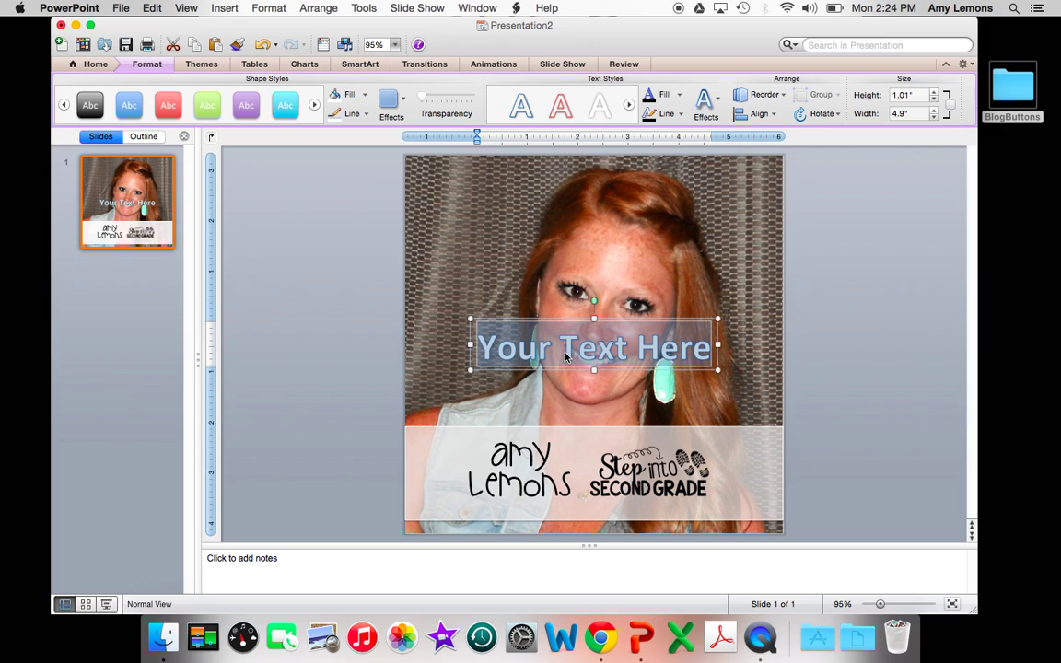
{"action": "key", "text": "BackSpace"}
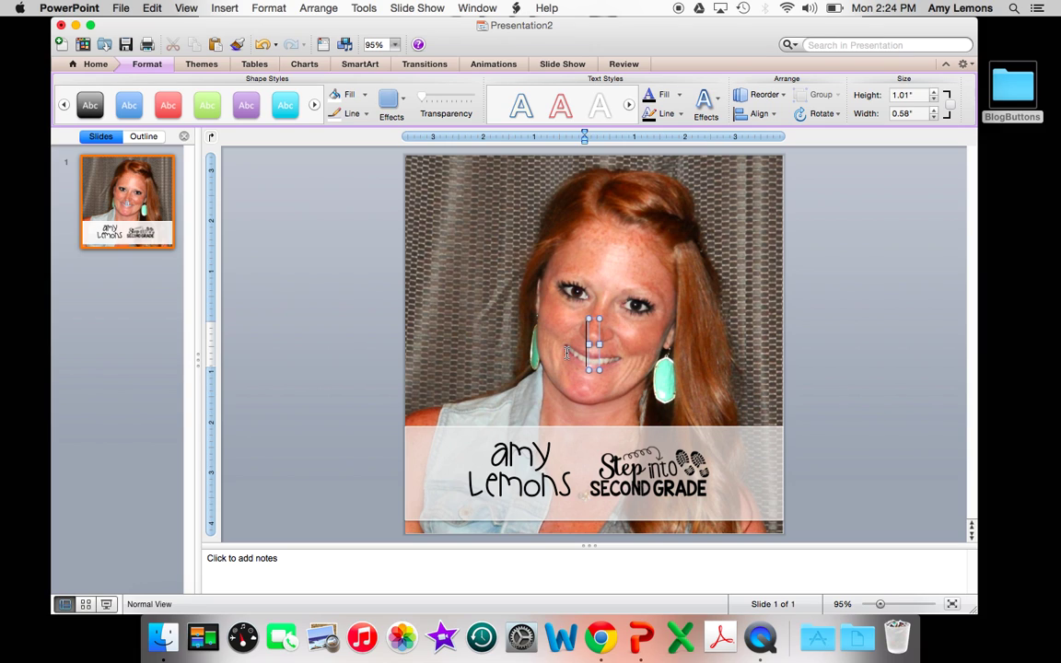
{"action": "type", "text": "@"}
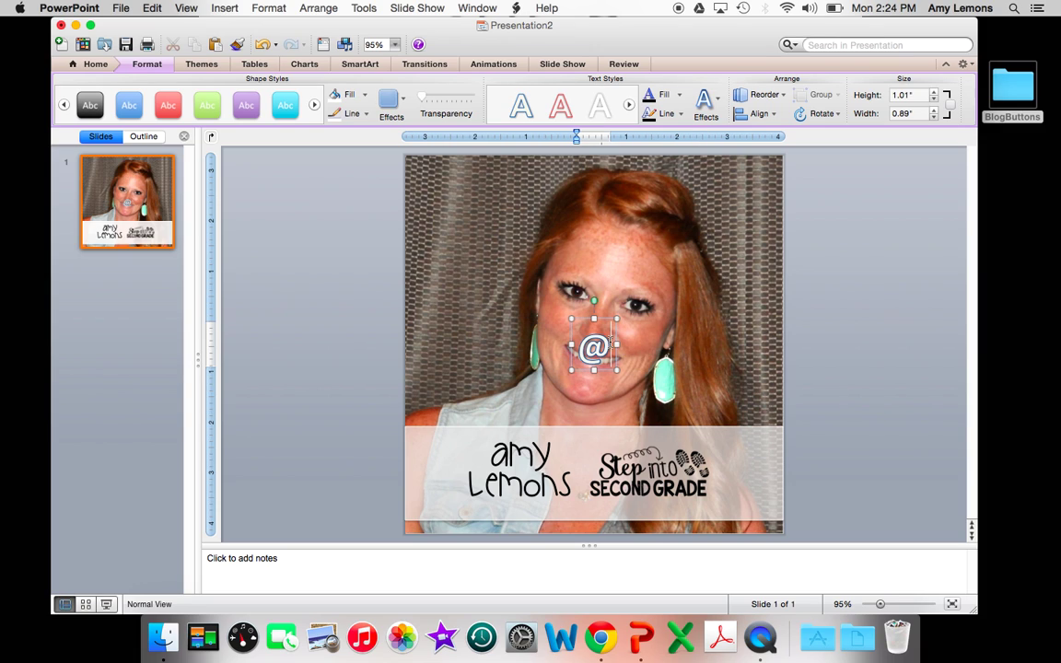
{"action": "left_click", "coordinate": [656, 95]}
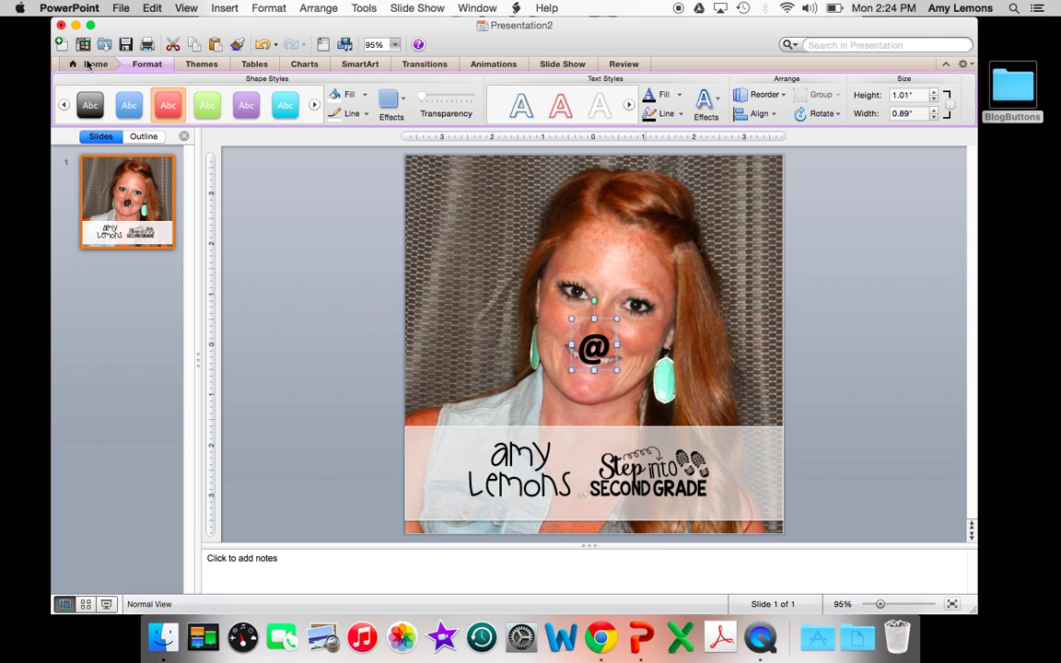
{"action": "left_click", "coordinate": [89, 64]}
{"action": "left_click", "coordinate": [203, 95]}
{"action": "type", "text": "KG "}
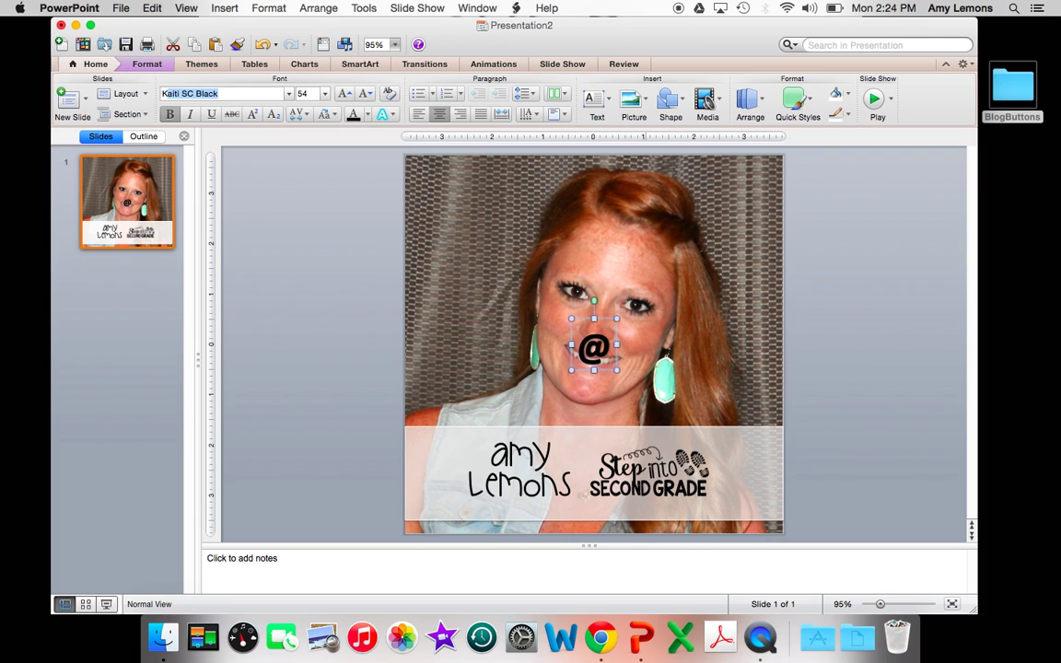
{"action": "type", "text": "Wake Me Up"}
{"action": "key", "text": "Return"}
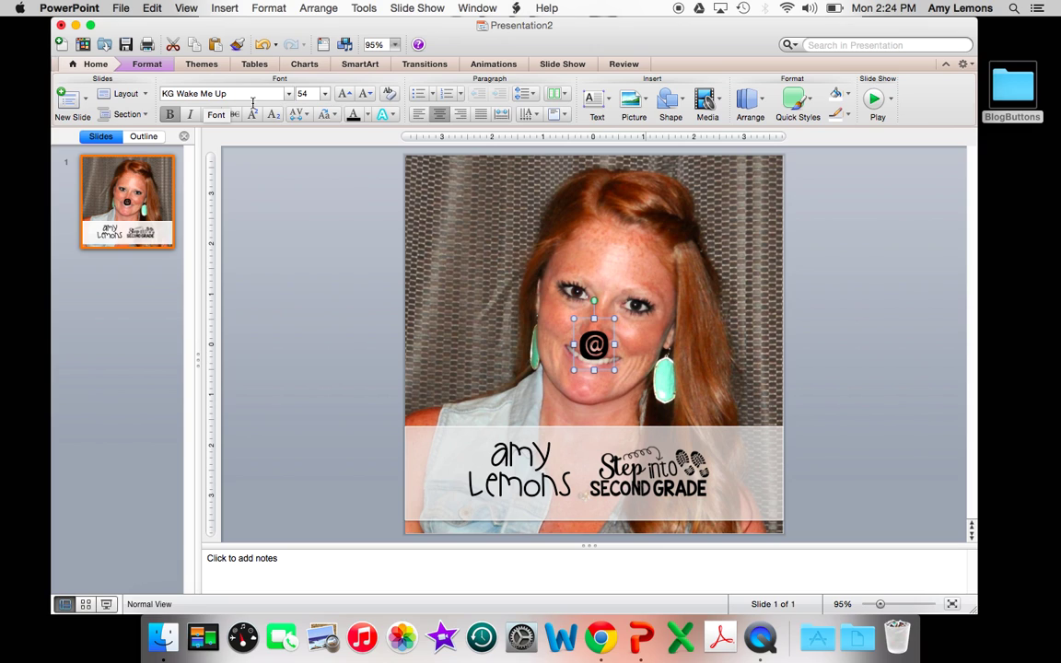
Move the @ between the name and the logo, and shrink the logo slightly
{"action": "left_click_drag", "start_coordinate": [594, 345], "coordinate": [579, 463]}
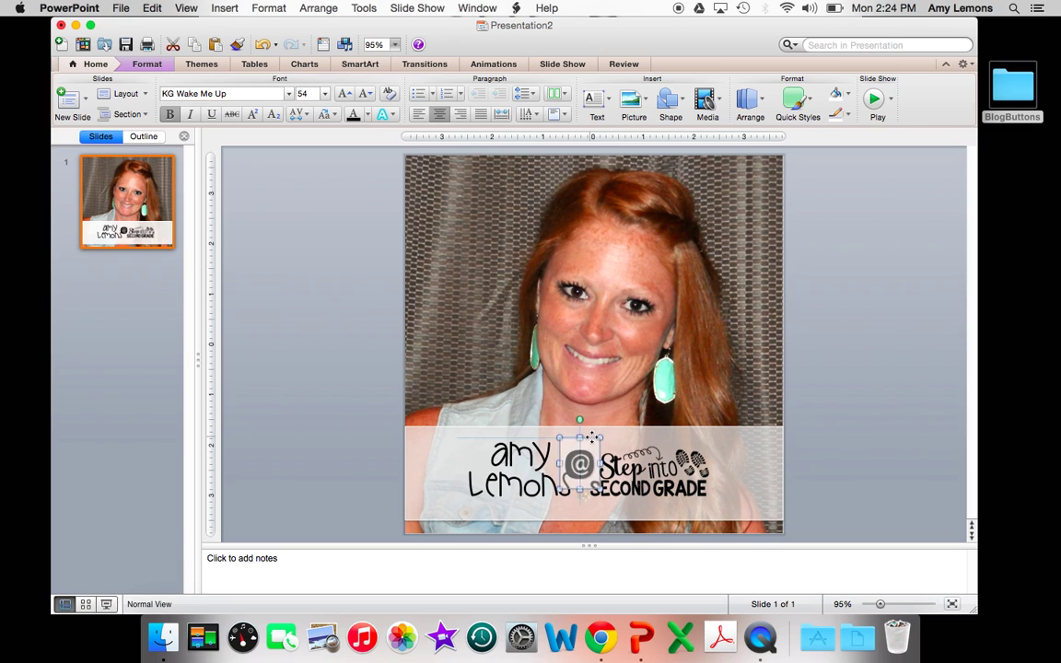
{"action": "left_click", "coordinate": [644, 460]}
{"action": "left_click_drag", "start_coordinate": [710, 448], "coordinate": [675, 471]}
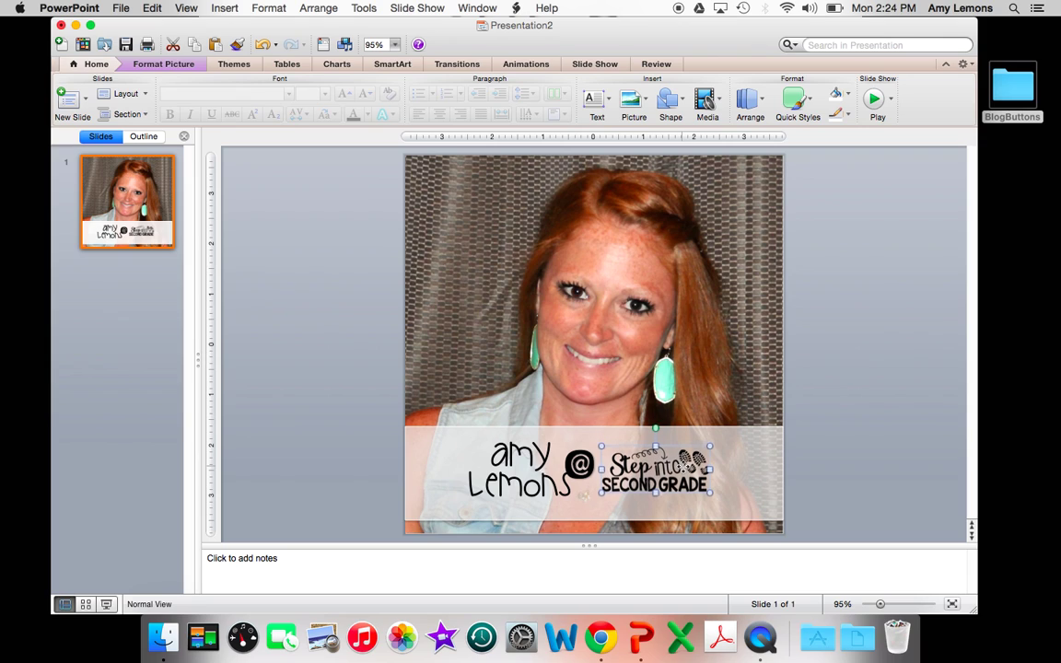
Tilt the @ slightly clockwise and nudge it right and down
{"action": "left_click", "coordinate": [579, 455]}
{"action": "left_click_drag", "start_coordinate": [581, 420], "coordinate": [590, 421]}
{"action": "key", "text": "Right"}
{"action": "key", "text": "Right"}
{"action": "key", "text": "Down"}
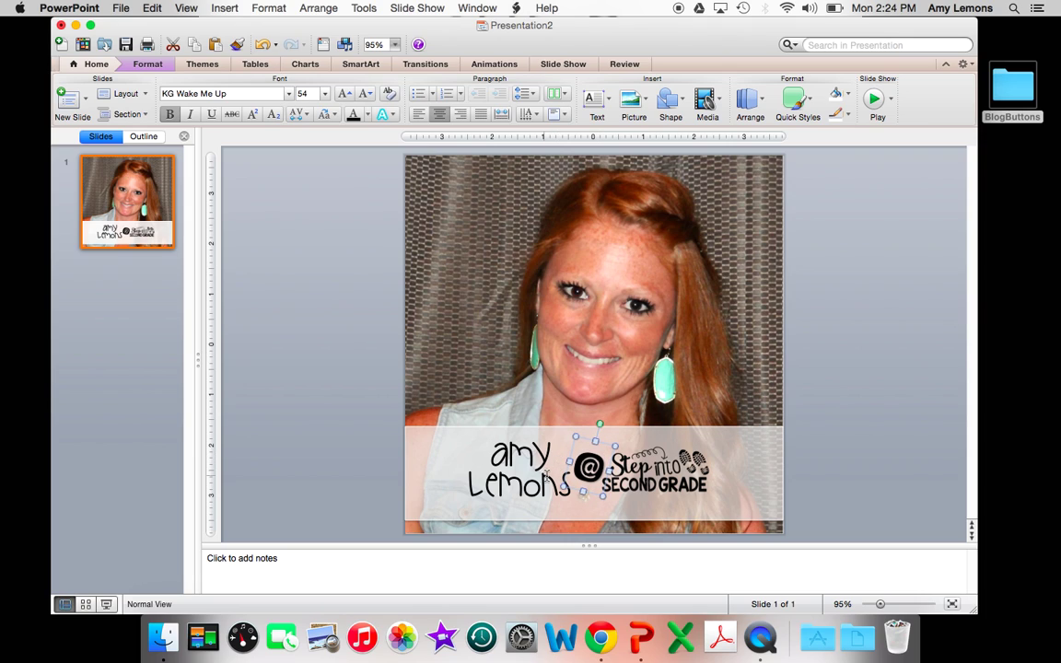
Shift the name box slightly right and reduce its font size to 44 pt
{"action": "left_click", "coordinate": [492, 440]}
{"action": "left_click", "coordinate": [465, 439]}
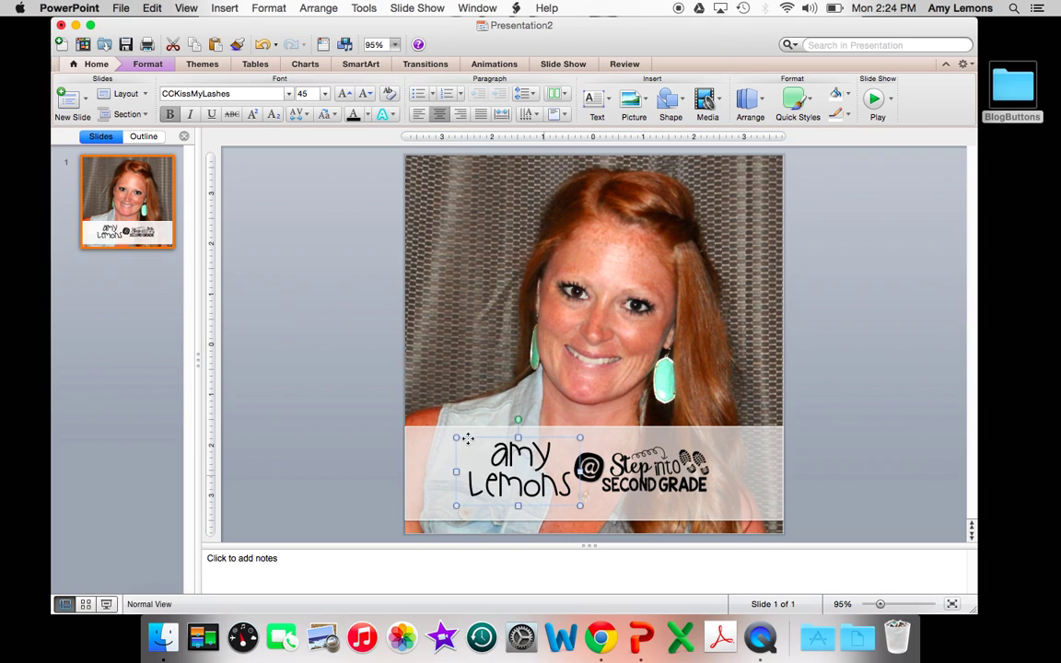
{"action": "left_click_drag", "start_coordinate": [465, 439], "coordinate": [467, 438]}
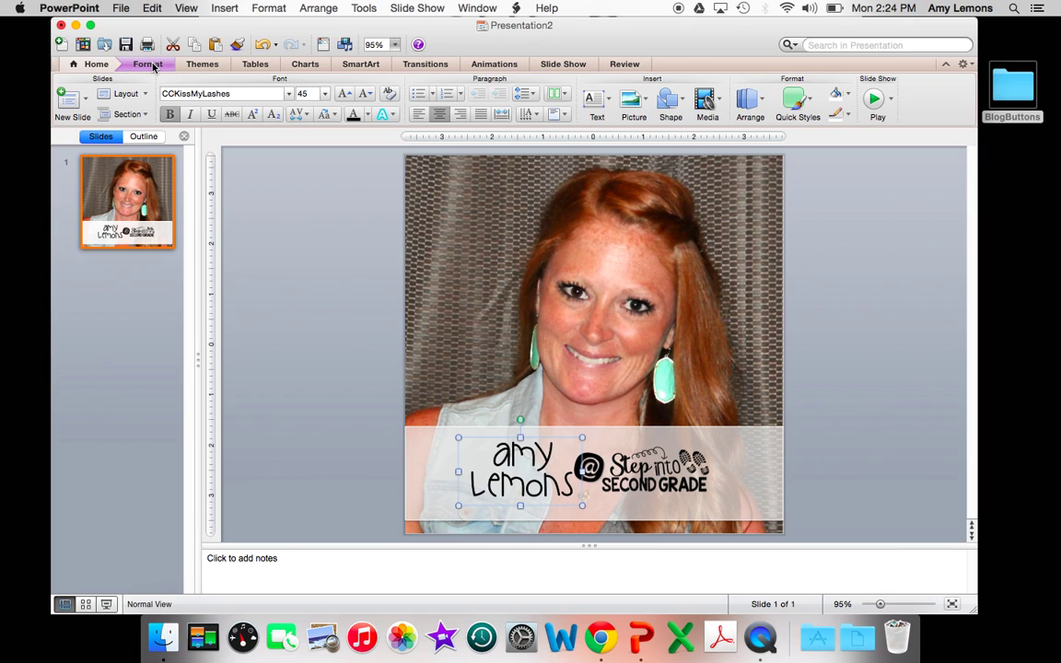
{"action": "left_click", "coordinate": [365, 95]}
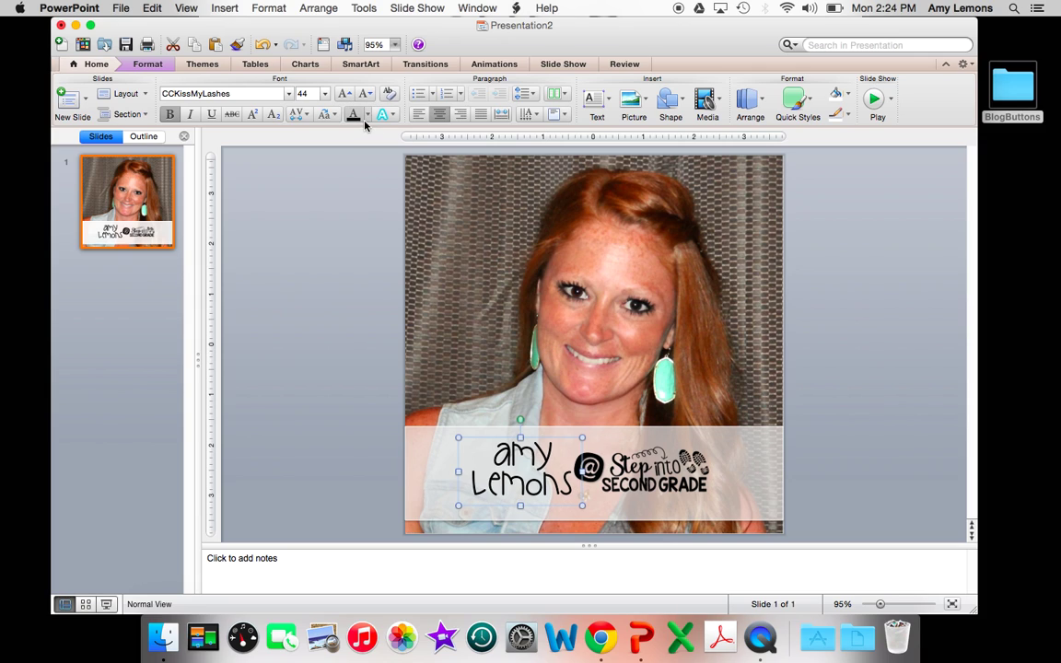
{"action": "left_click", "coordinate": [366, 98]}
{"action": "left_click_drag", "start_coordinate": [360, 397], "coordinate": [730, 570]}
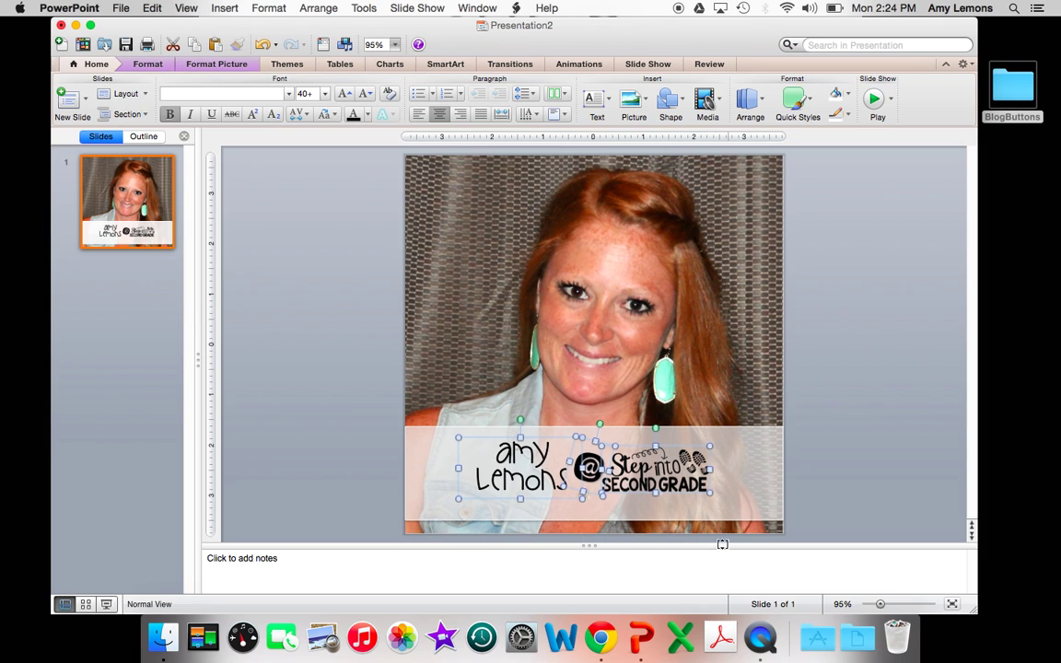
Group the name, @ and logo, centre the group horizontally and nudge it down
{"action": "left_click", "coordinate": [158, 65]}
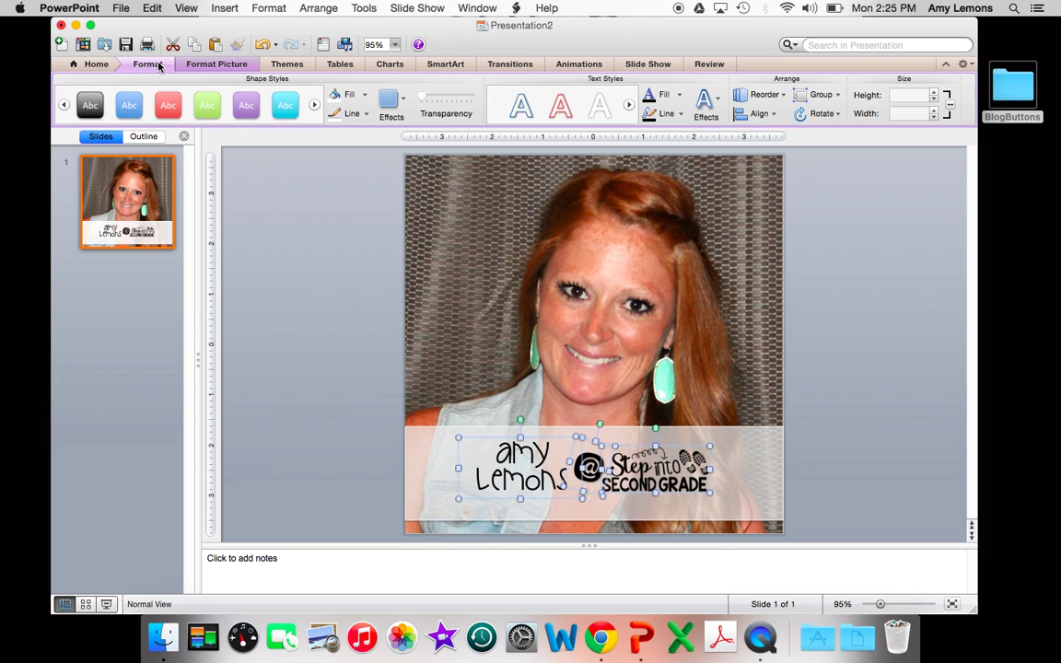
{"action": "left_click", "coordinate": [818, 94]}
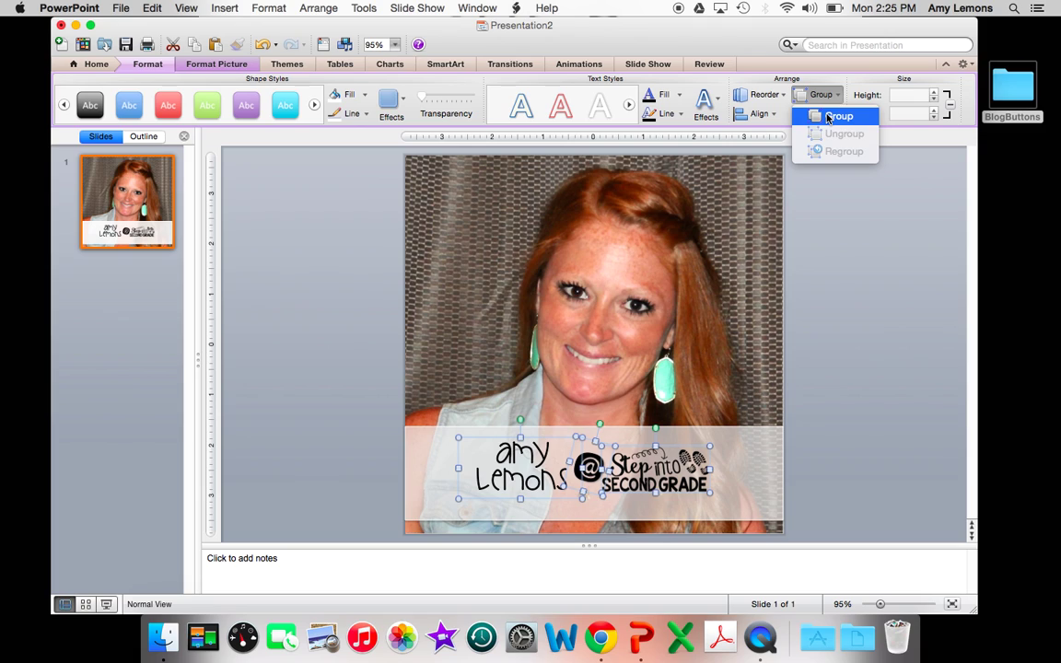
{"action": "left_click", "coordinate": [835, 116]}
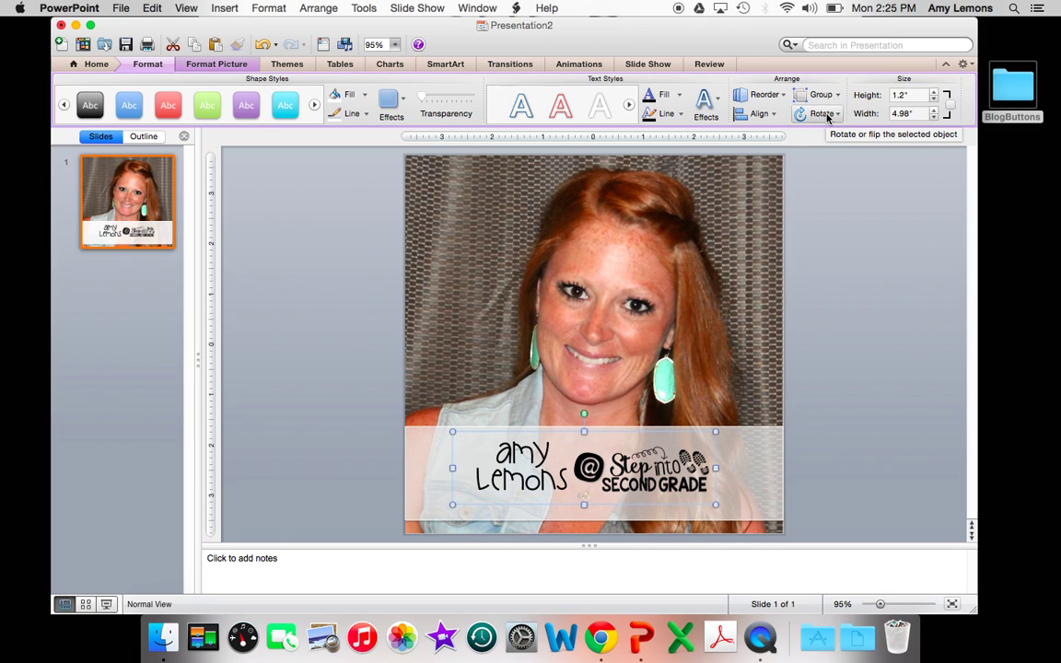
{"action": "left_click", "coordinate": [771, 116]}
{"action": "left_click", "coordinate": [778, 155]}
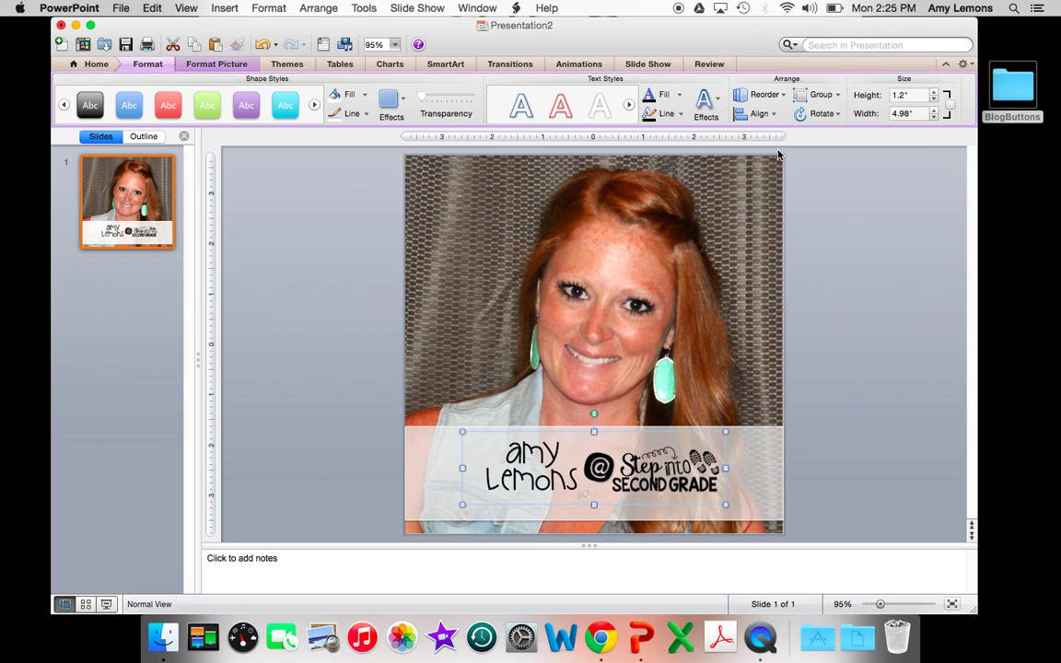
{"action": "key", "text": "Down"}
{"action": "key", "text": "Down"}
{"action": "key", "text": "Down"}
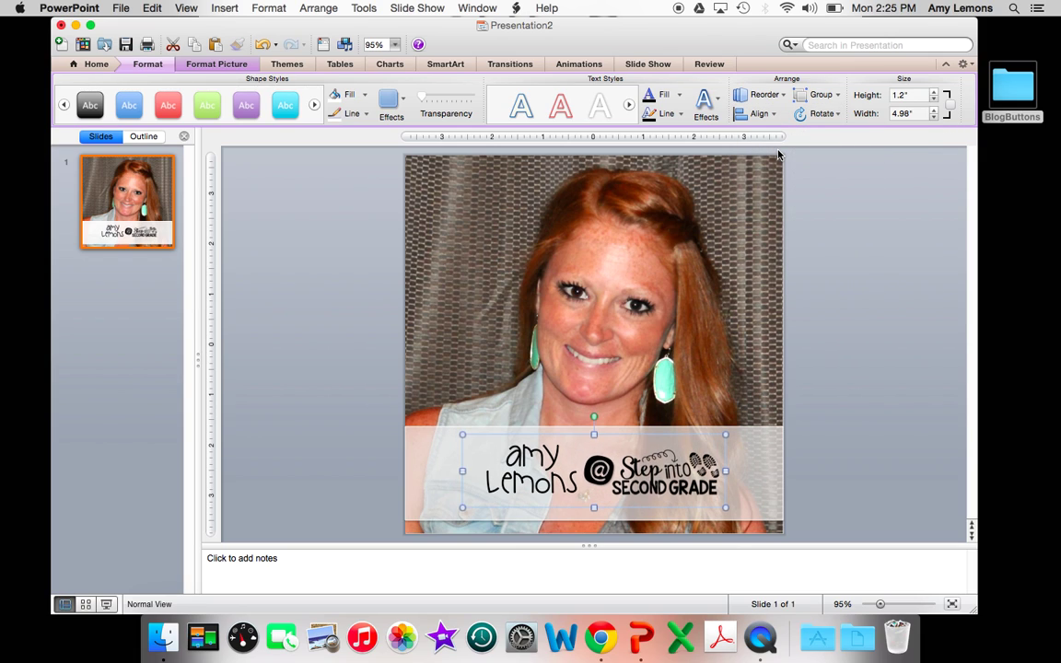
{"action": "left_click", "coordinate": [348, 266]}
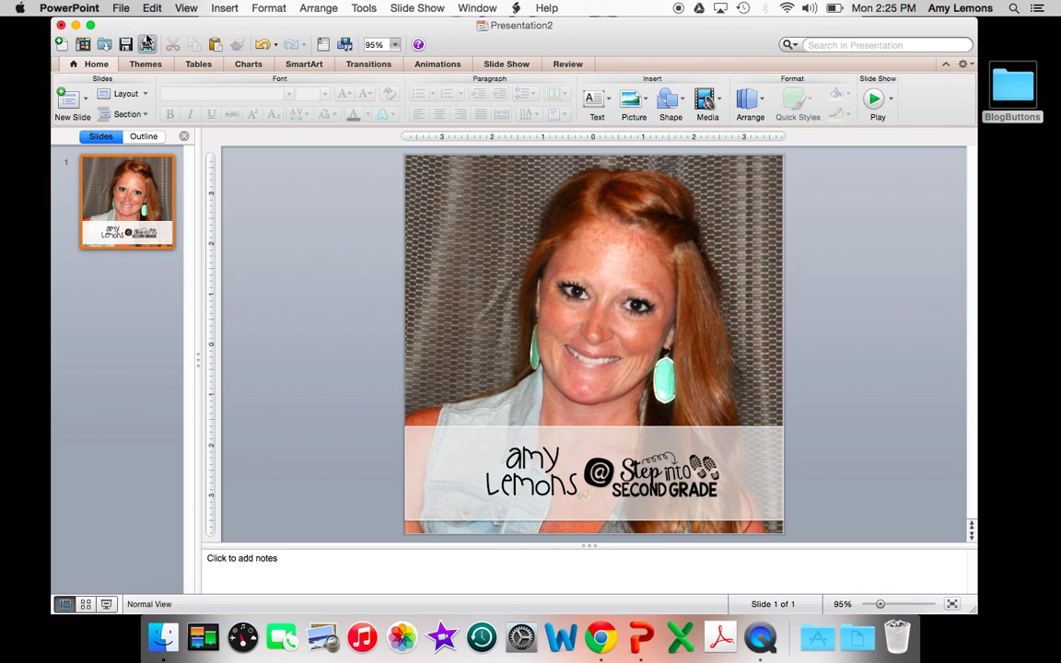
Export the slide as a JPEG named 1 into Desktop/BlogButtons, then add a blank second slide
{"action": "left_click", "coordinate": [121, 7]}
{"action": "left_click", "coordinate": [143, 154]}
{"action": "type", "text": "1"}
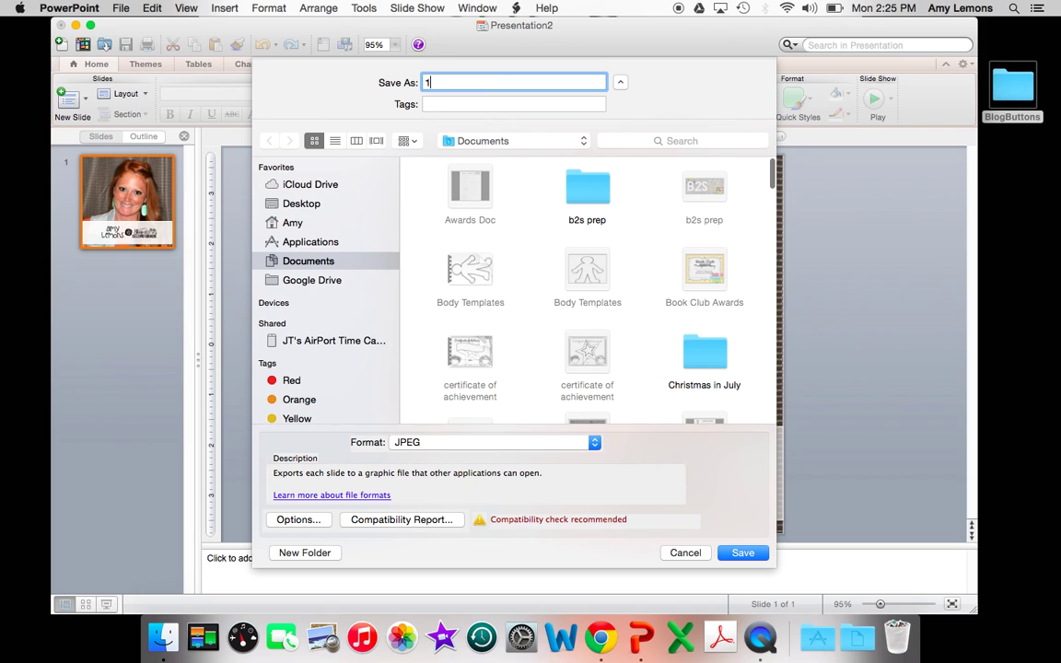
{"action": "left_click", "coordinate": [302, 204]}
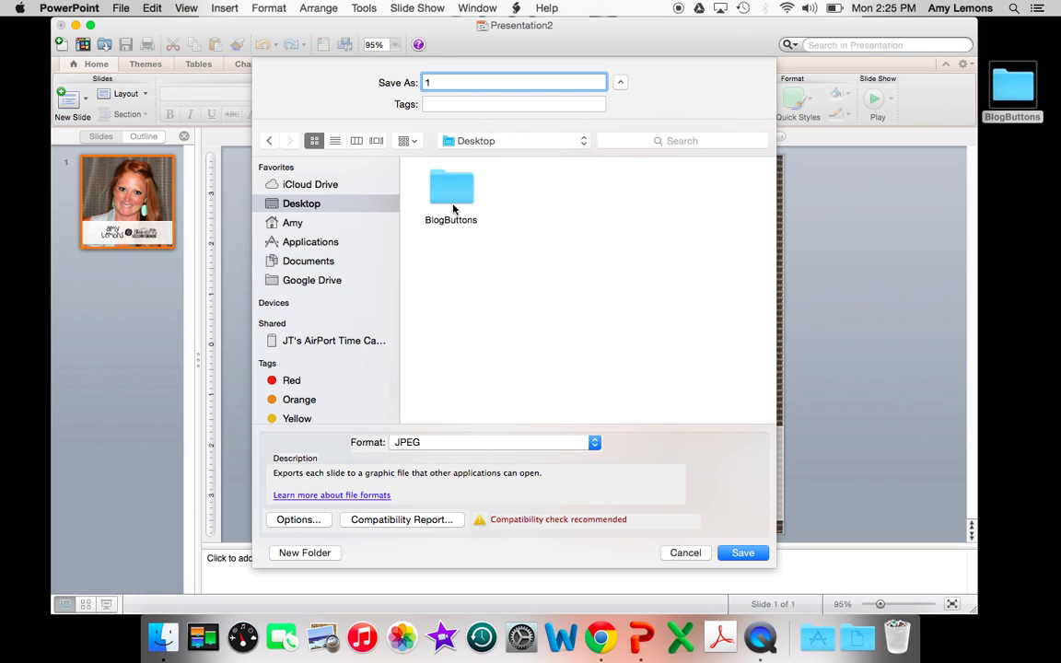
{"action": "double_click", "coordinate": [455, 208]}
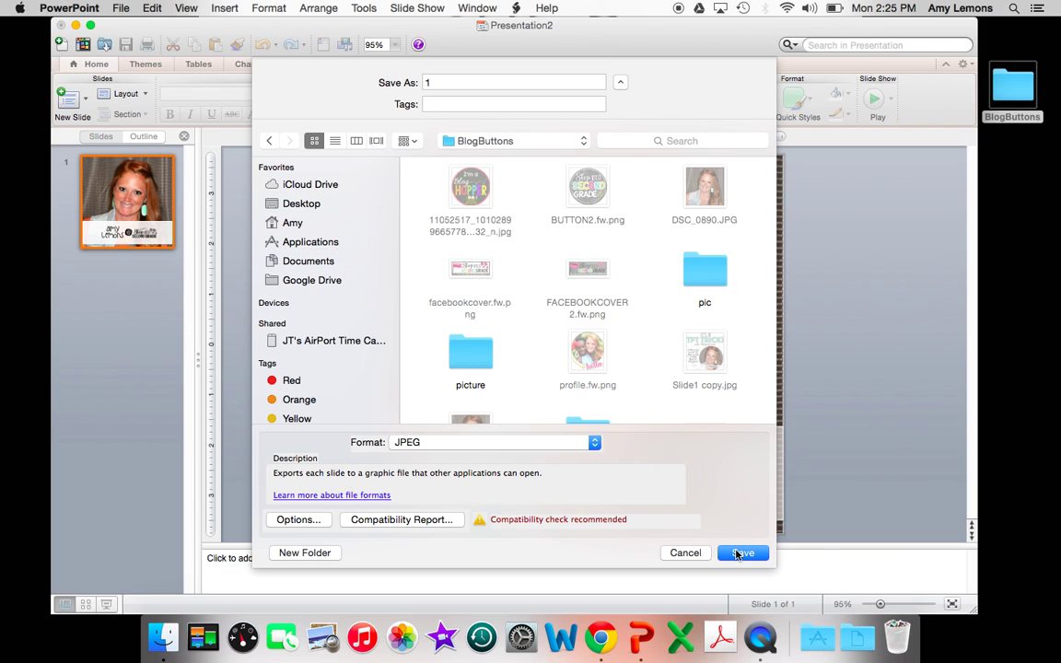
{"action": "left_click", "coordinate": [742, 552]}
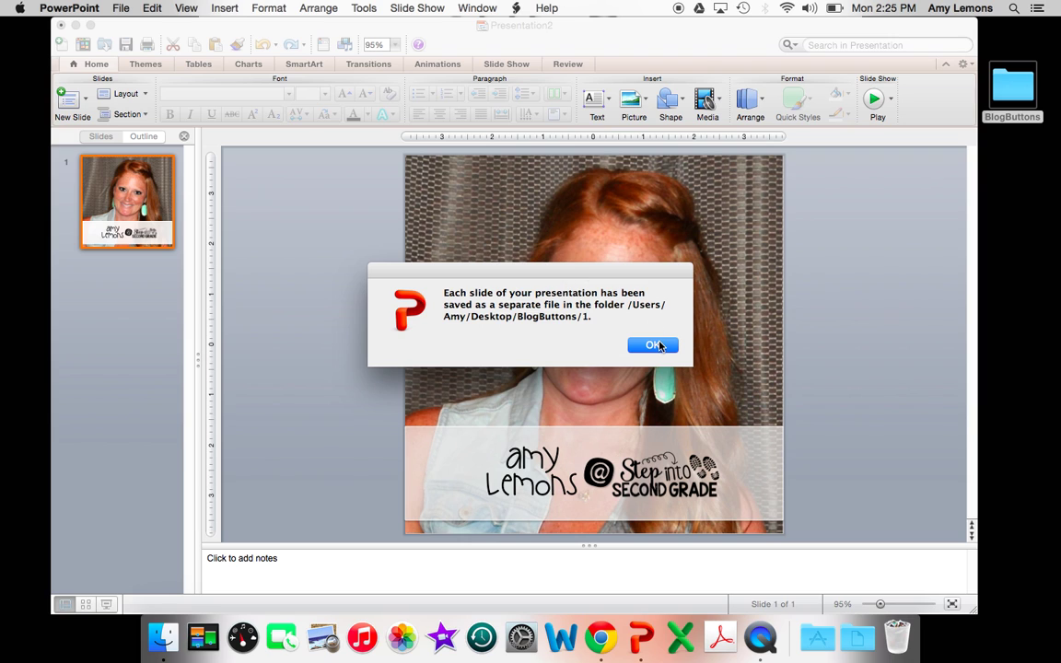
{"action": "left_click", "coordinate": [653, 345]}
{"action": "left_click", "coordinate": [86, 97]}
{"action": "left_click", "coordinate": [175, 257]}
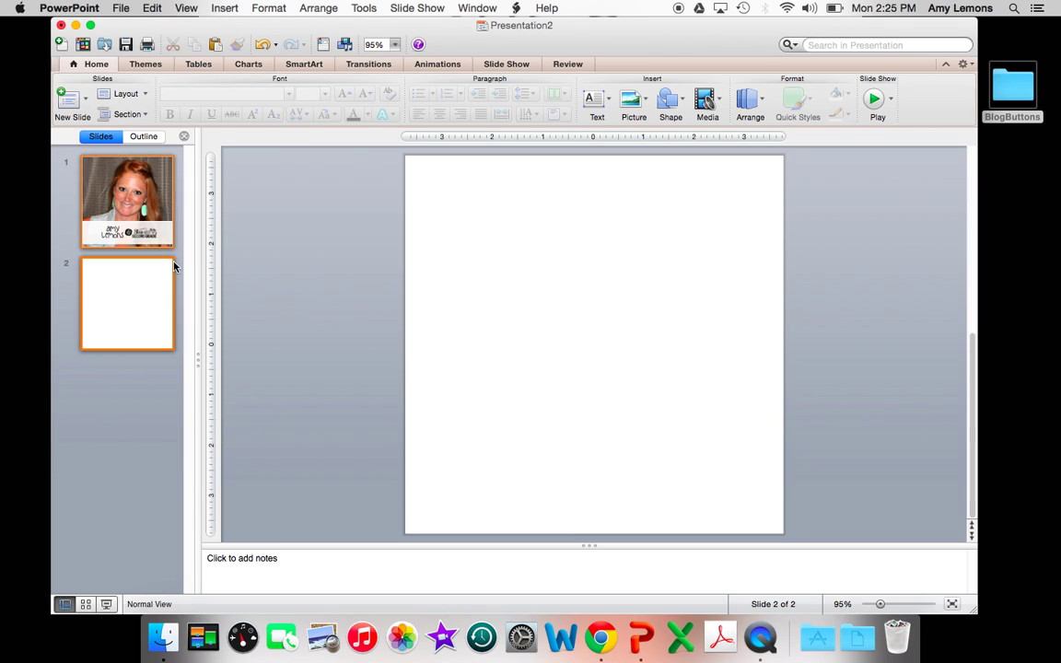
Place the exported Slide1.jpg from BlogButtons/1 onto blank slide 2
{"action": "double_click", "coordinate": [1011, 87]}
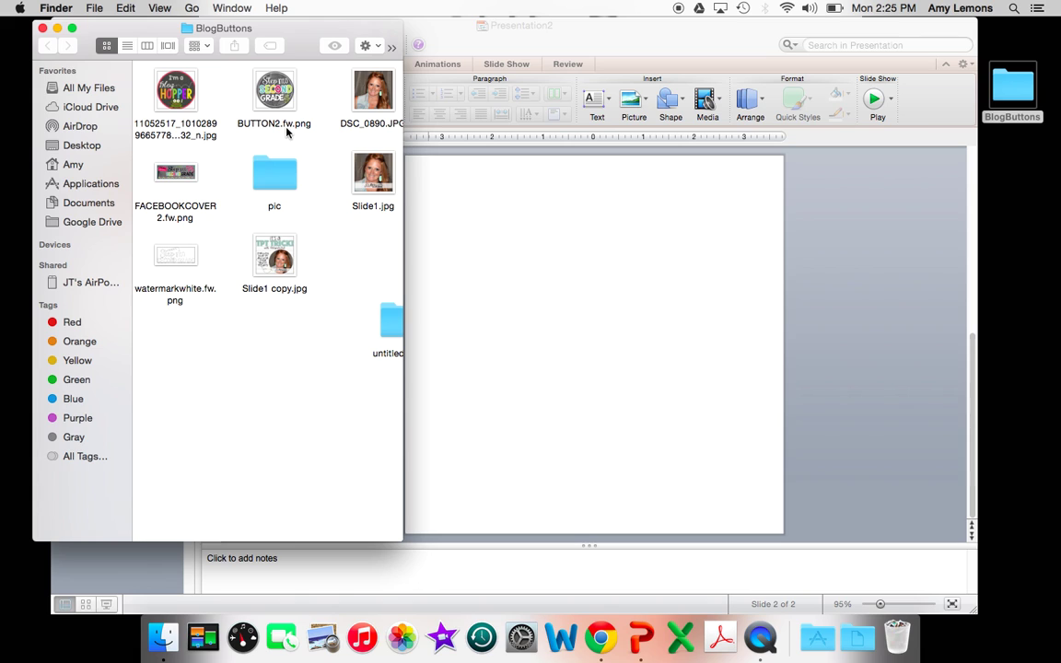
{"action": "scroll", "coordinate": [286, 132], "scroll_direction": "right", "scroll_amount": 5}
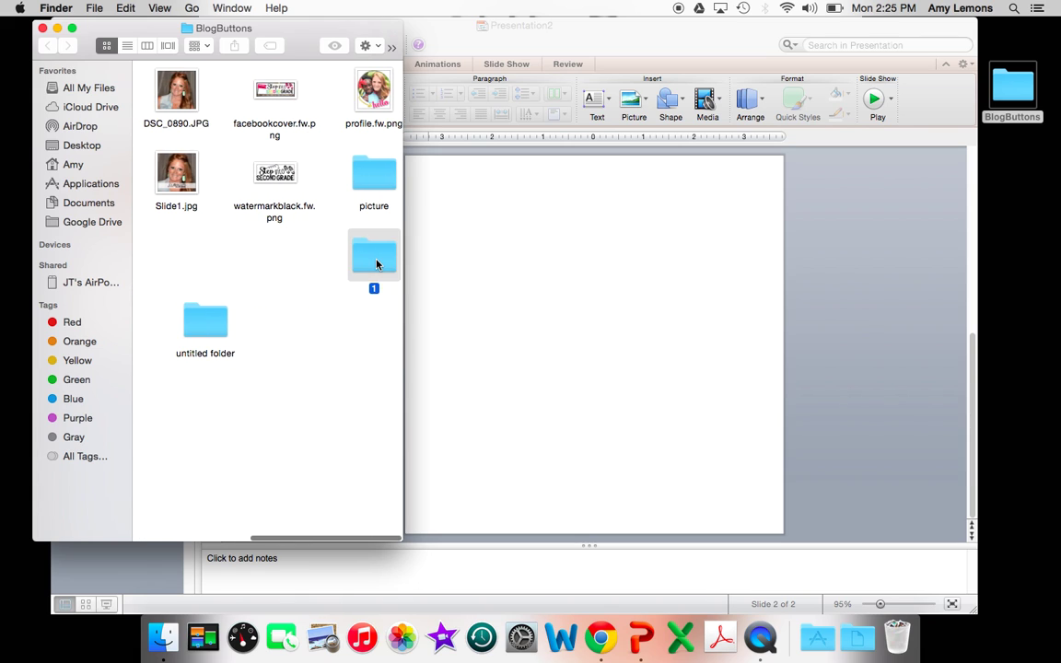
{"action": "double_click", "coordinate": [371, 258]}
{"action": "left_click_drag", "start_coordinate": [184, 91], "coordinate": [564, 310]}
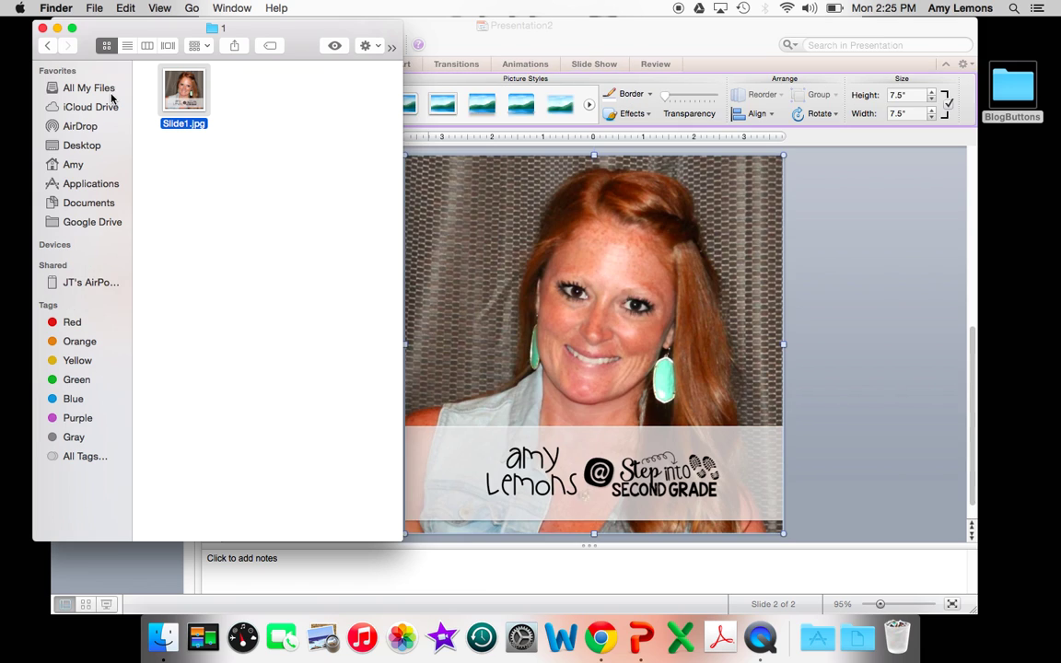
{"action": "left_click", "coordinate": [40, 29]}
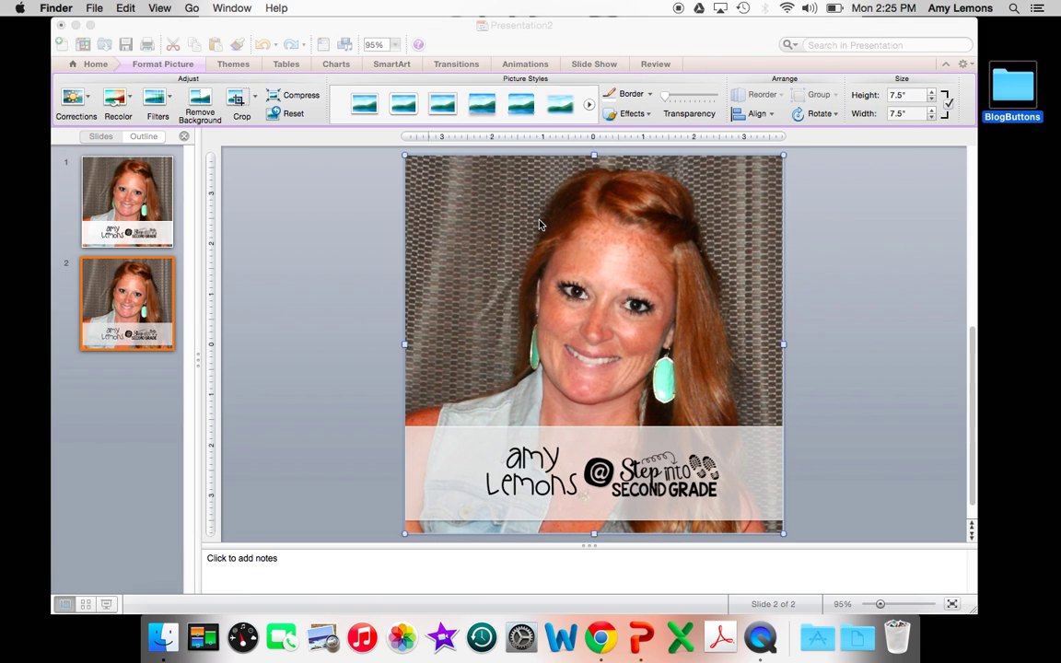
{"action": "left_click", "coordinate": [540, 224]}
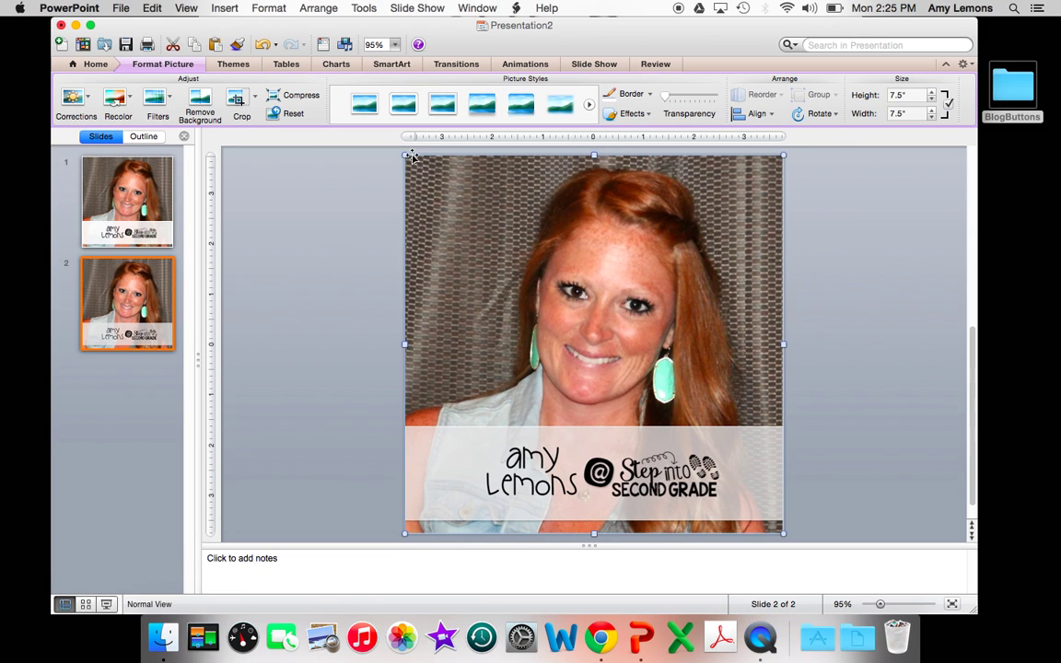
Mask the picture to an oval, then delete slide 2
{"action": "left_click", "coordinate": [257, 104]}
{"action": "mouse_move", "coordinate": [208, 138]}
{"action": "mouse_move", "coordinate": [283, 151]}
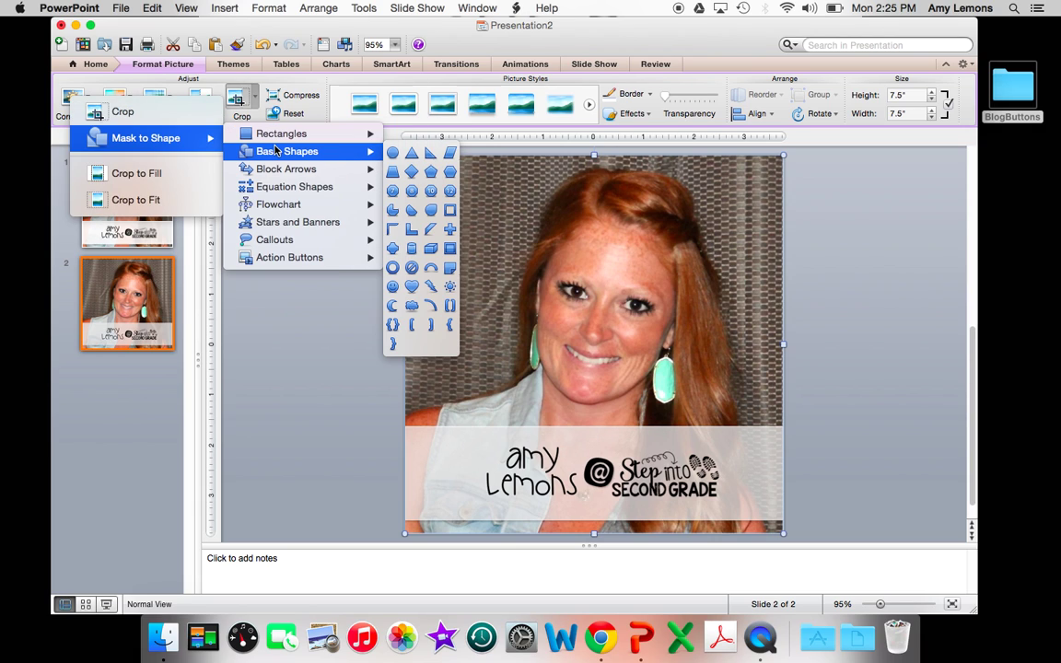
{"action": "left_click", "coordinate": [387, 154]}
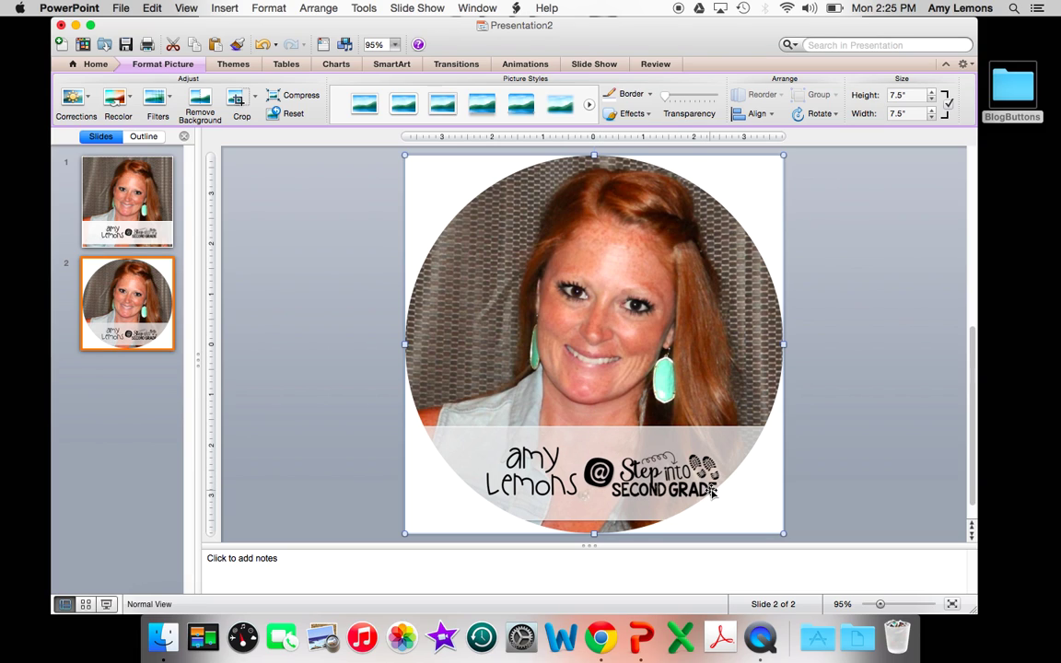
{"action": "left_click", "coordinate": [80, 342]}
{"action": "key", "text": "Delete"}
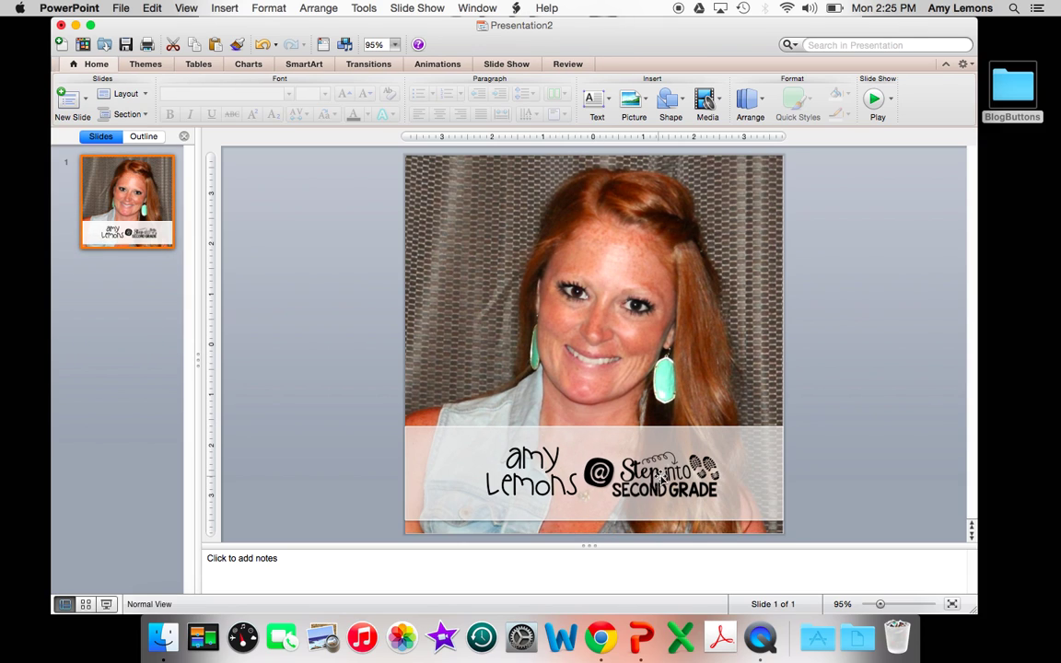
Raise the Step into Second Grade picture slightly and shrink it from its corner handle
{"action": "left_click", "coordinate": [594, 440]}
{"action": "left_click", "coordinate": [646, 455]}
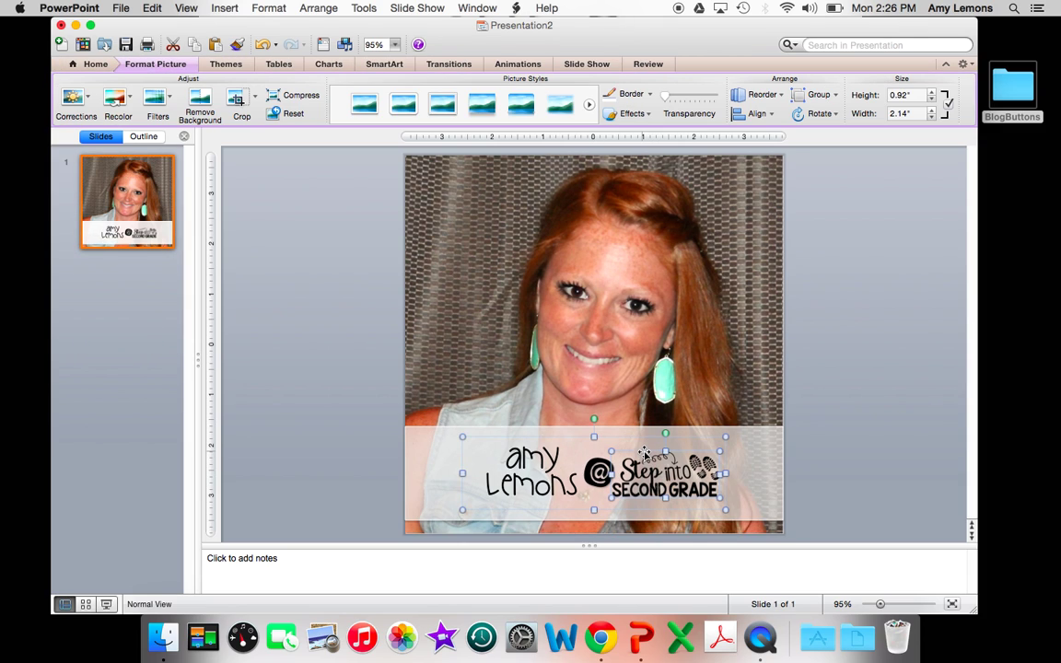
{"action": "left_click_drag", "start_coordinate": [645, 451], "coordinate": [644, 446]}
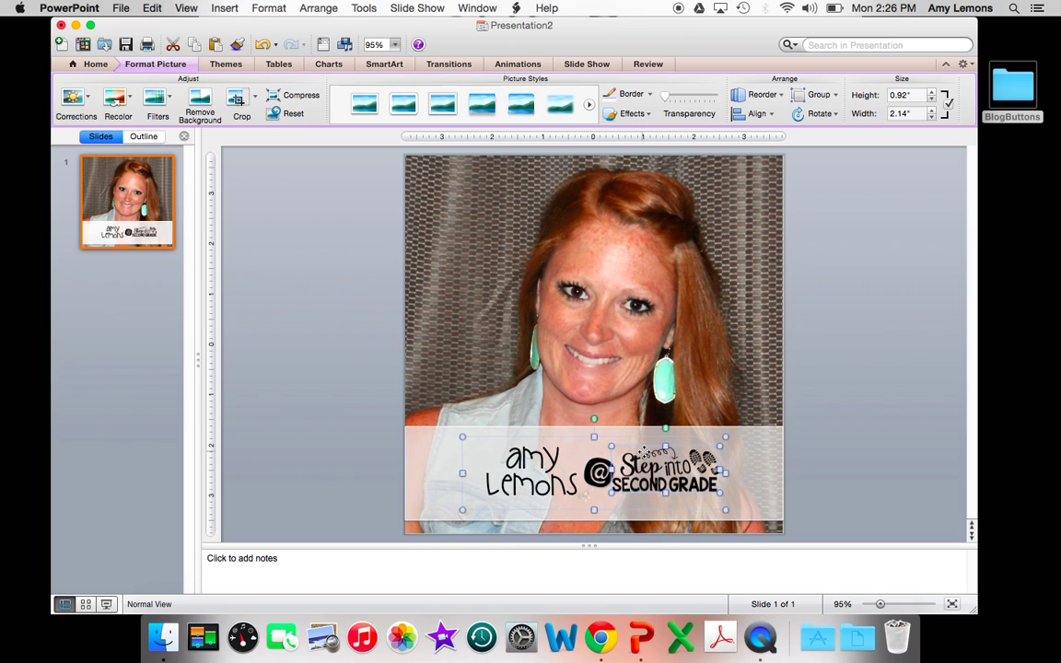
{"action": "mouse_move", "coordinate": [726, 454]}
{"action": "left_mouse_down"}
{"action": "mouse_move", "coordinate": [684, 461]}
{"action": "mouse_move", "coordinate": [716, 460]}
{"action": "left_mouse_up"}
Set the name text to 36 pt and move it closer to the @
{"action": "left_click", "coordinate": [542, 443]}
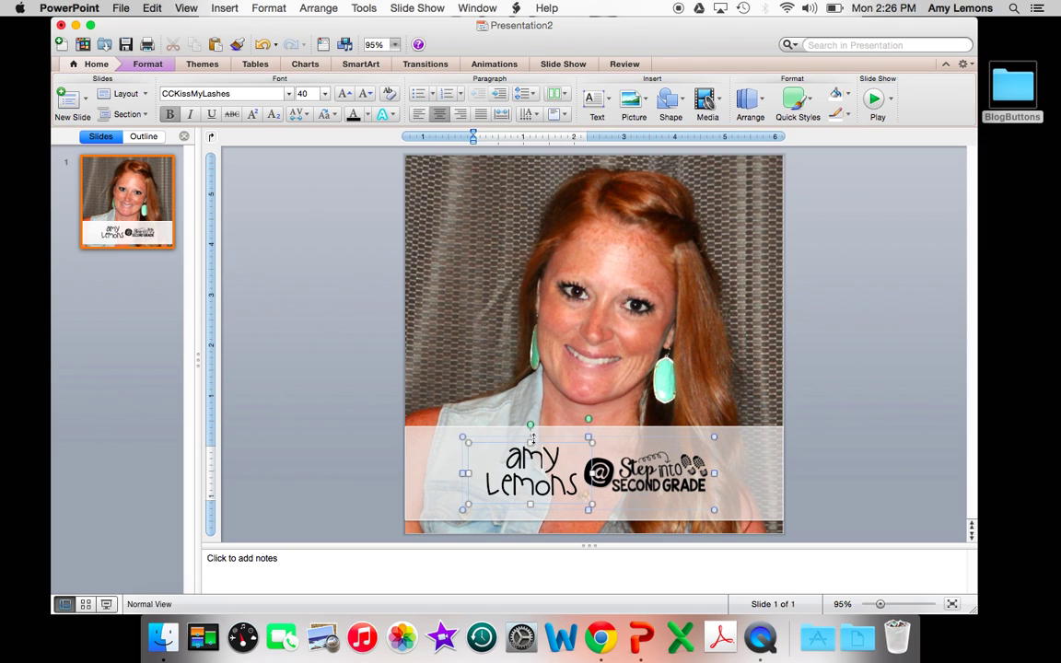
{"action": "left_click", "coordinate": [101, 66]}
{"action": "left_click", "coordinate": [364, 94]}
{"action": "left_click", "coordinate": [364, 94]}
{"action": "left_click", "coordinate": [365, 94]}
{"action": "left_click", "coordinate": [343, 94]}
{"action": "left_click", "coordinate": [343, 95]}
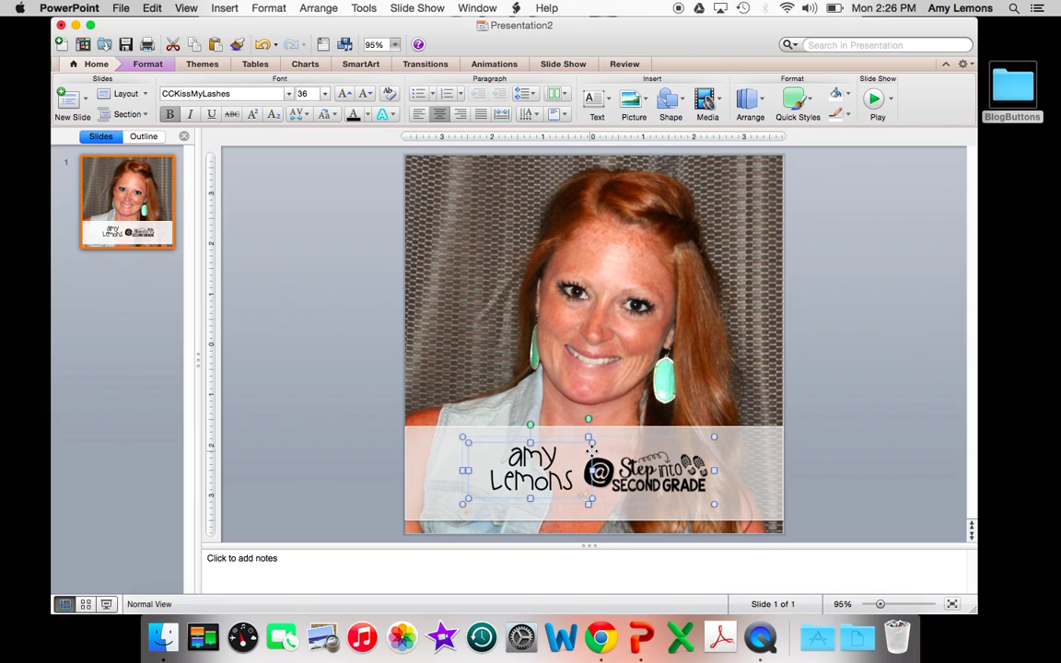
{"action": "mouse_move", "coordinate": [590, 449]}
{"action": "left_mouse_down"}
{"action": "mouse_move", "coordinate": [573, 410]}
{"action": "mouse_move", "coordinate": [592, 450]}
{"action": "left_mouse_up"}
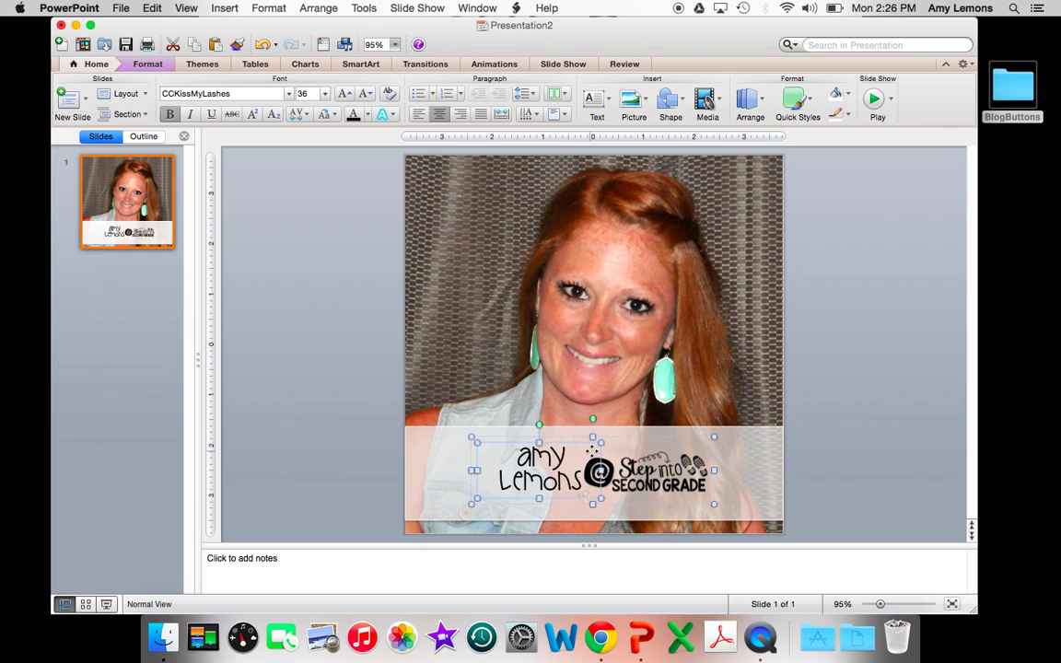
Nudge the Step into Second Grade picture up one more step, then deselect everything
{"action": "left_click", "coordinate": [610, 448]}
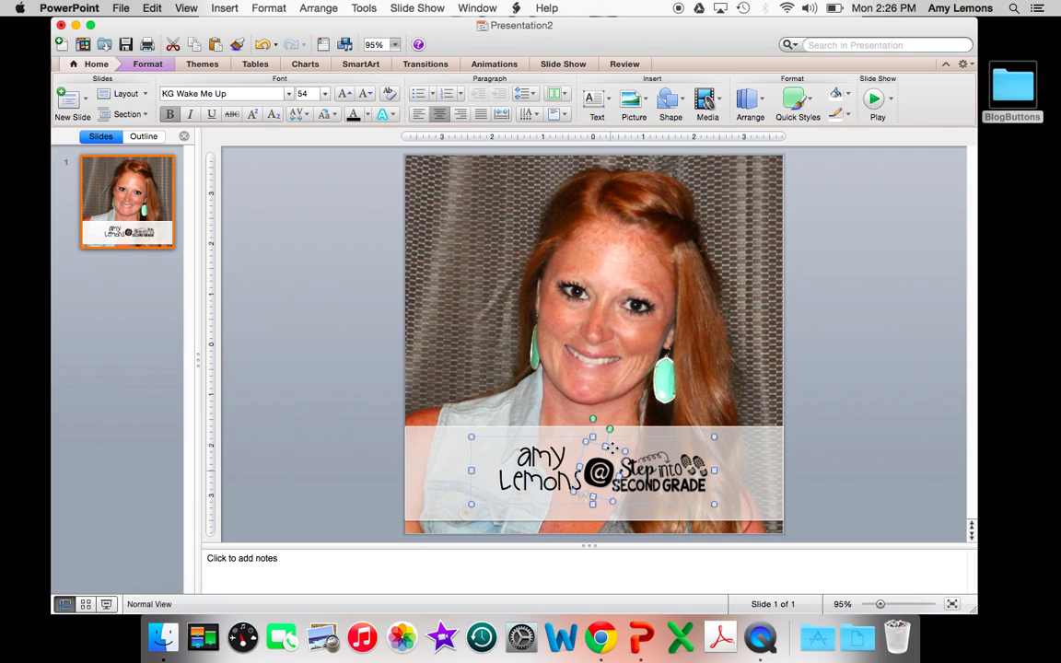
{"action": "left_click", "coordinate": [633, 452]}
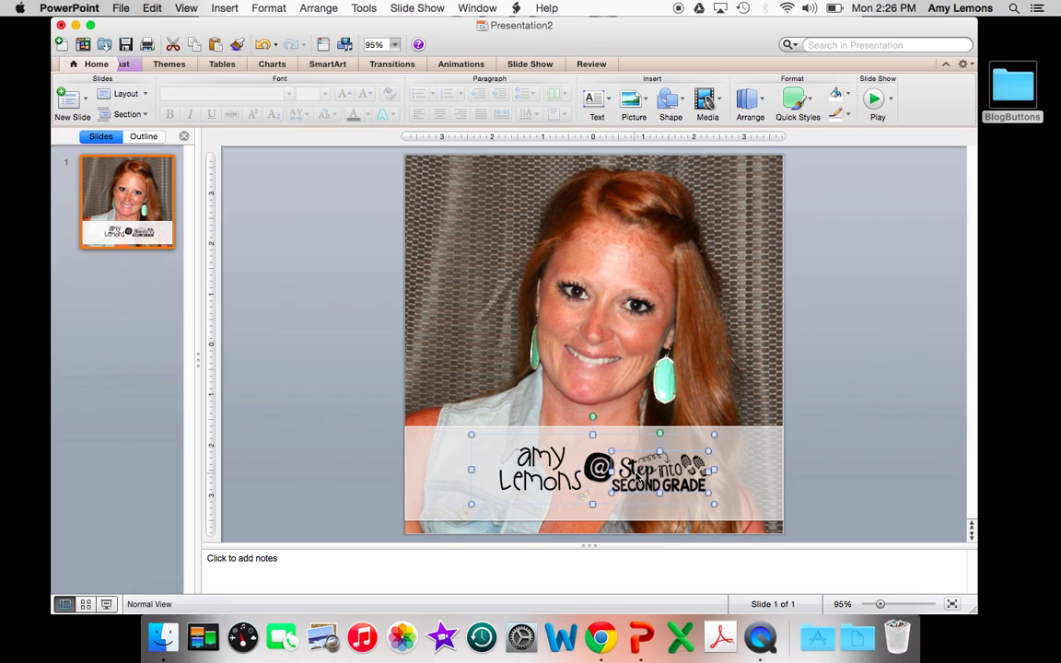
{"action": "key", "text": "Up"}
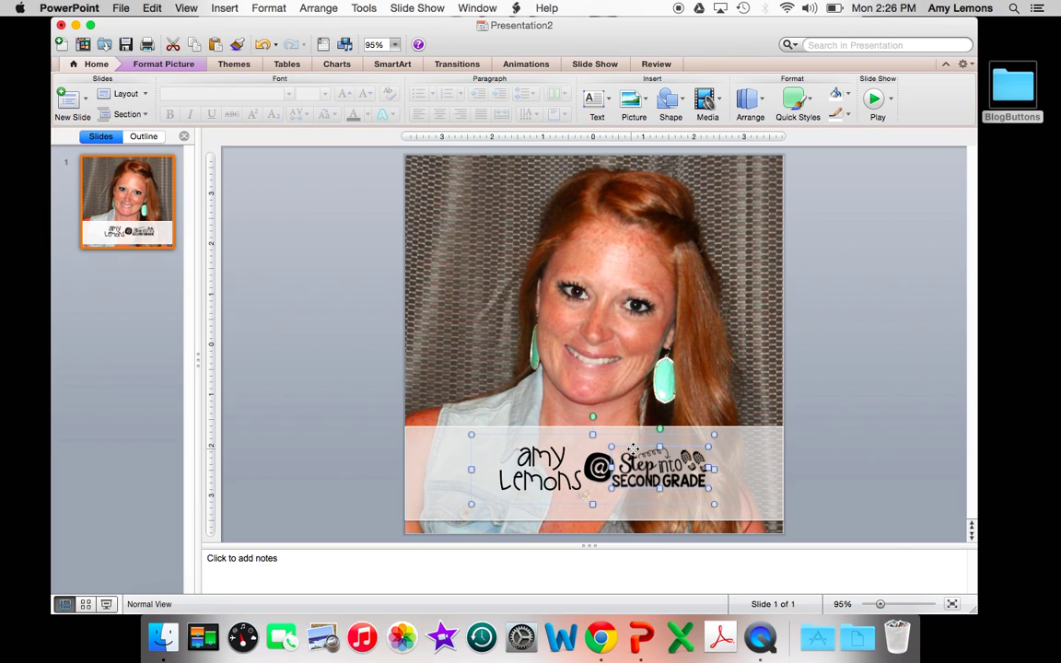
{"action": "left_click", "coordinate": [127, 384]}
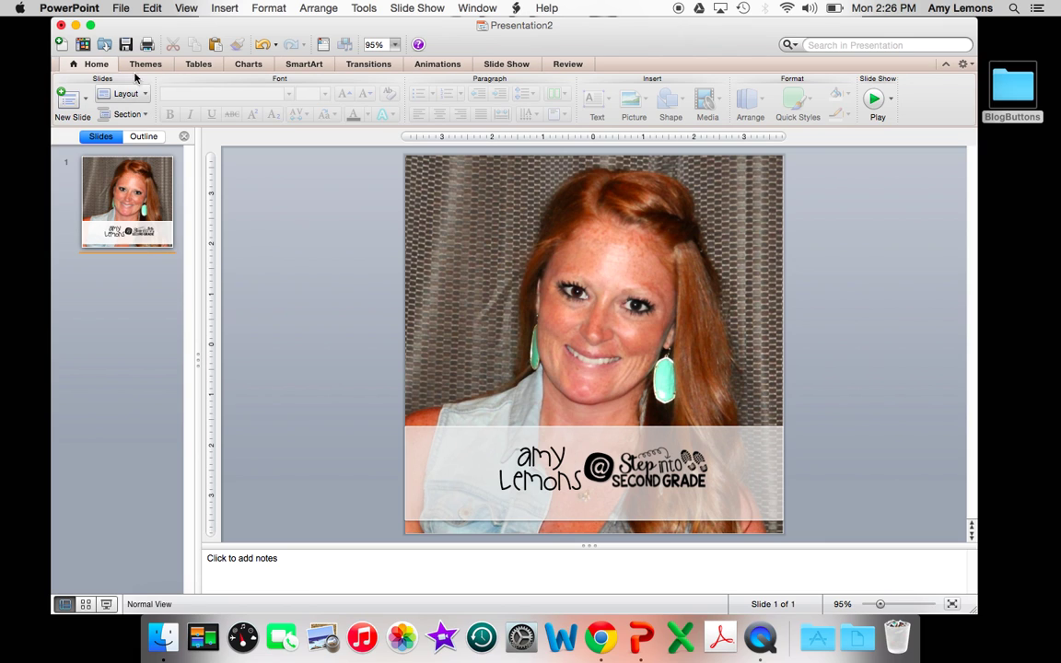
Save the slide as JPEG pictures named '1', replacing the existing folder 1, then add a Blank slide
{"action": "left_click", "coordinate": [115, 10]}
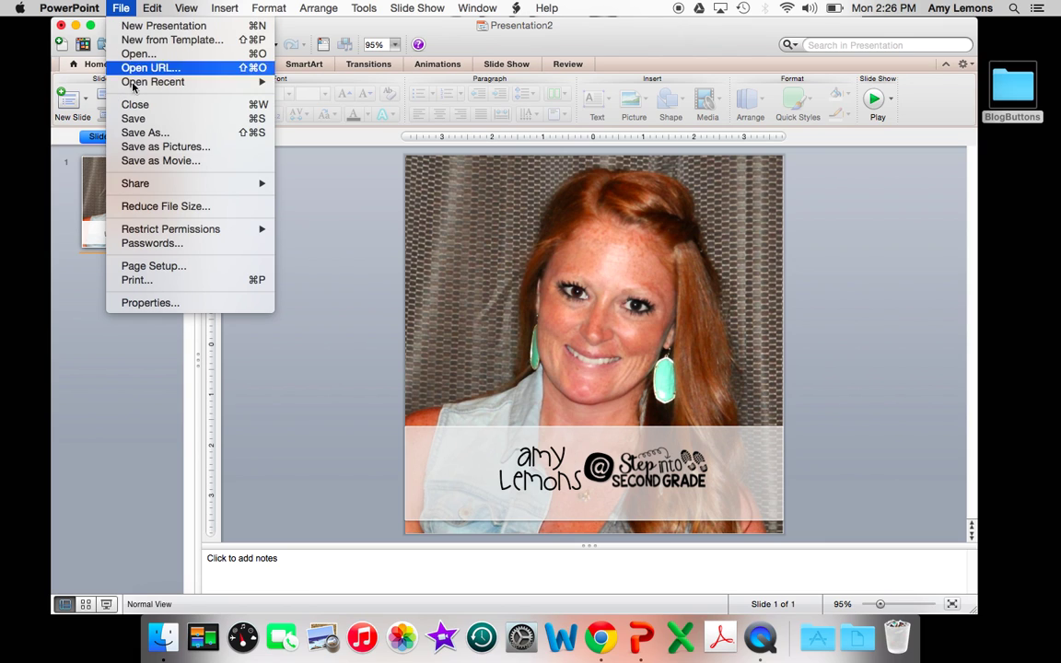
{"action": "left_click", "coordinate": [144, 150]}
{"action": "type", "text": "1"}
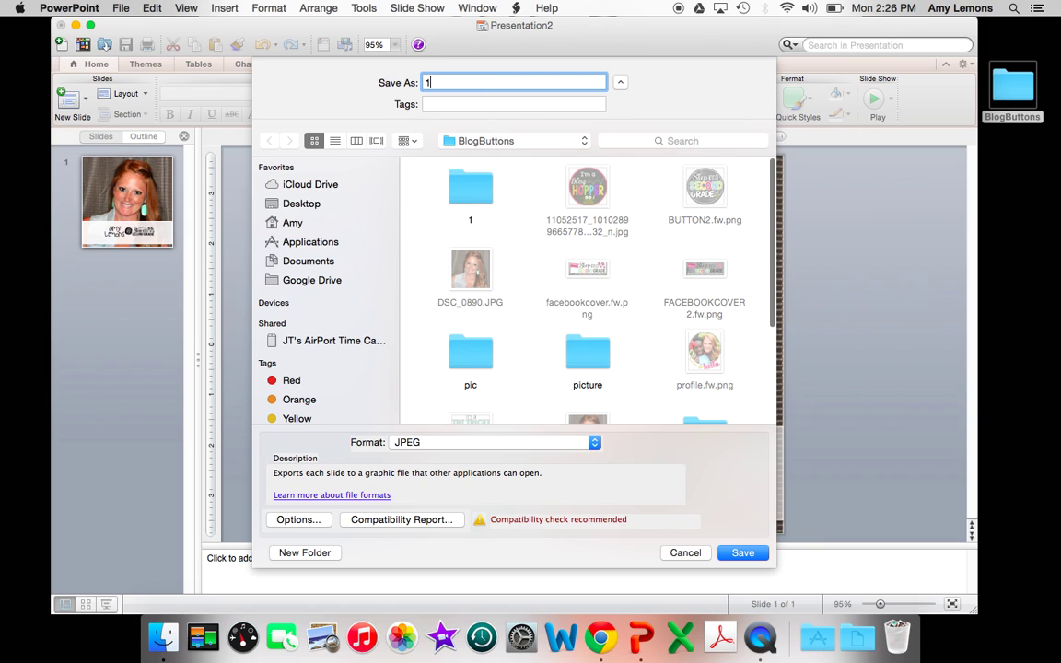
{"action": "key", "text": "Return"}
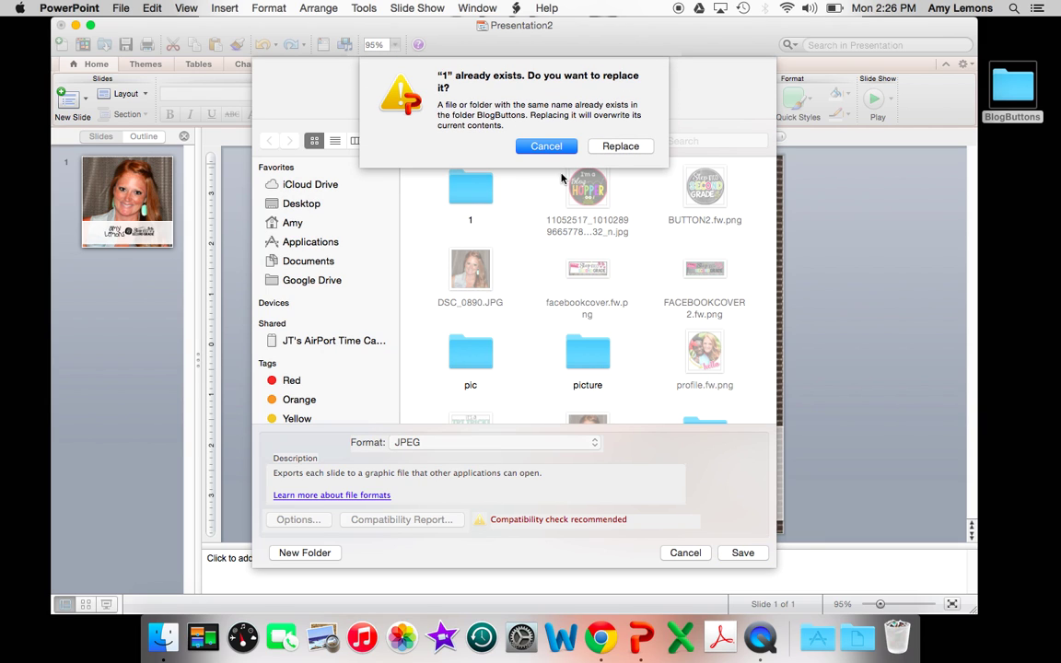
{"action": "left_click", "coordinate": [619, 146]}
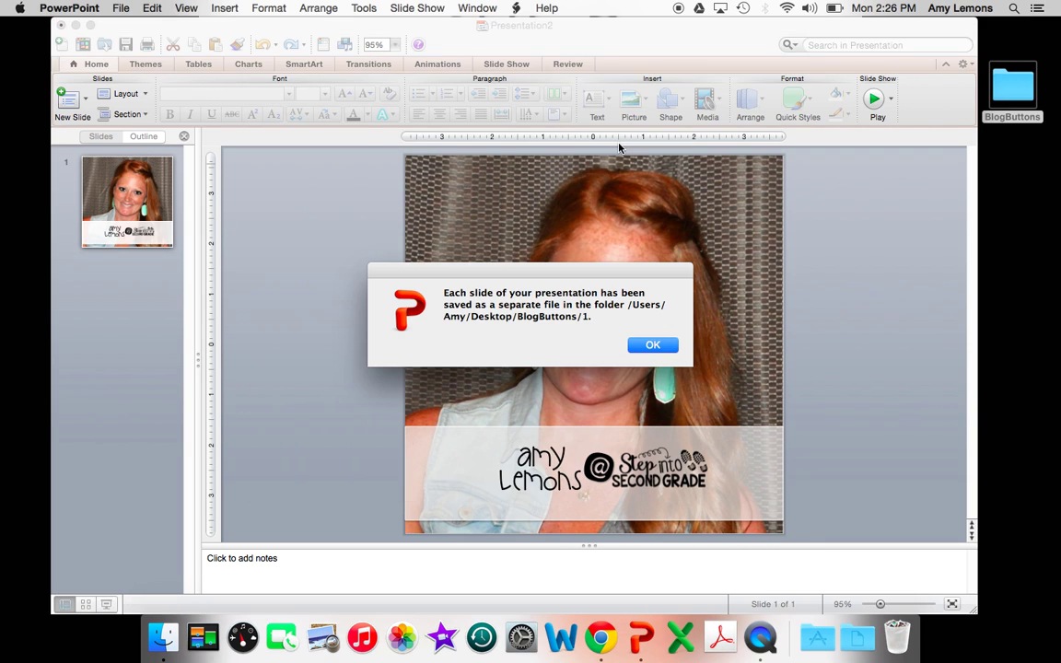
{"action": "left_click", "coordinate": [647, 347]}
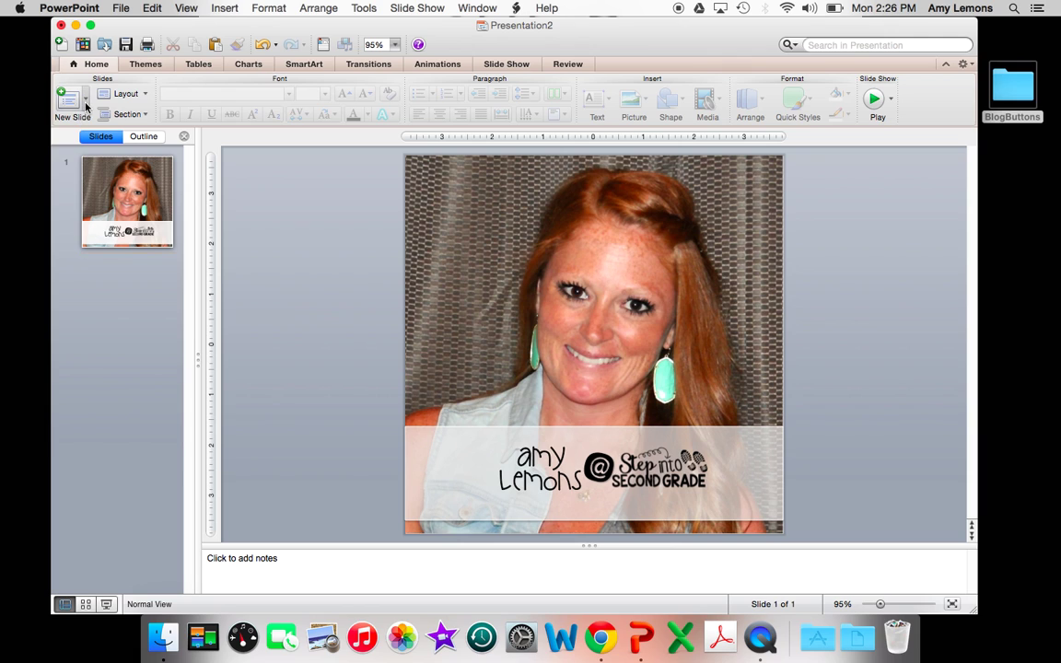
{"action": "left_click", "coordinate": [83, 101]}
{"action": "left_click", "coordinate": [164, 258]}
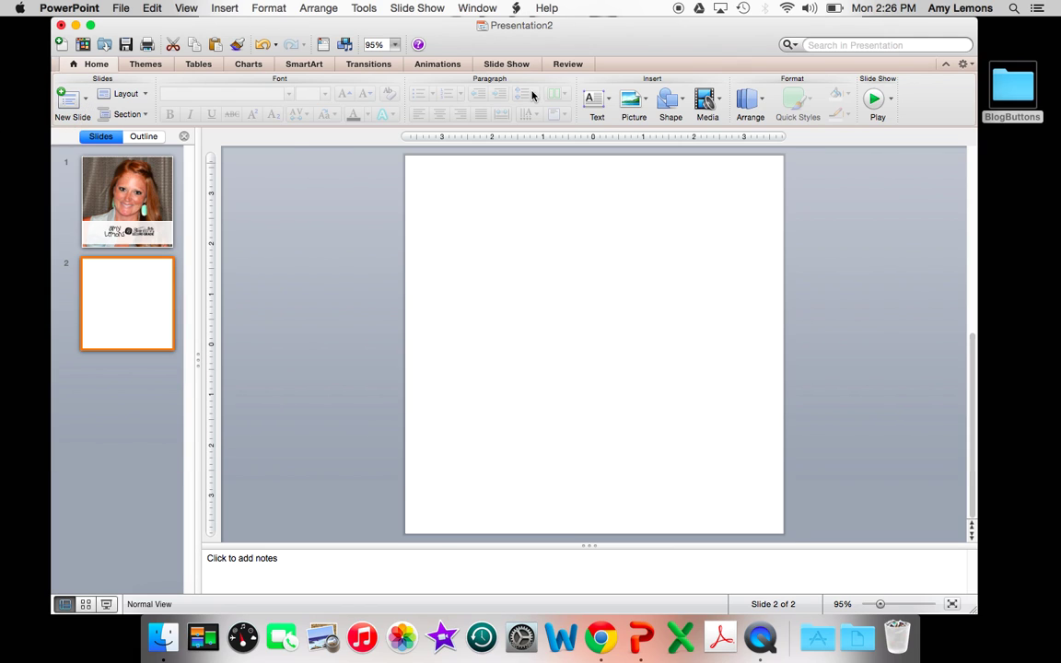
Drag Slide1.jpg from BlogButtons > 1 onto slide 2 and close the folder window
{"action": "double_click", "coordinate": [1012, 89]}
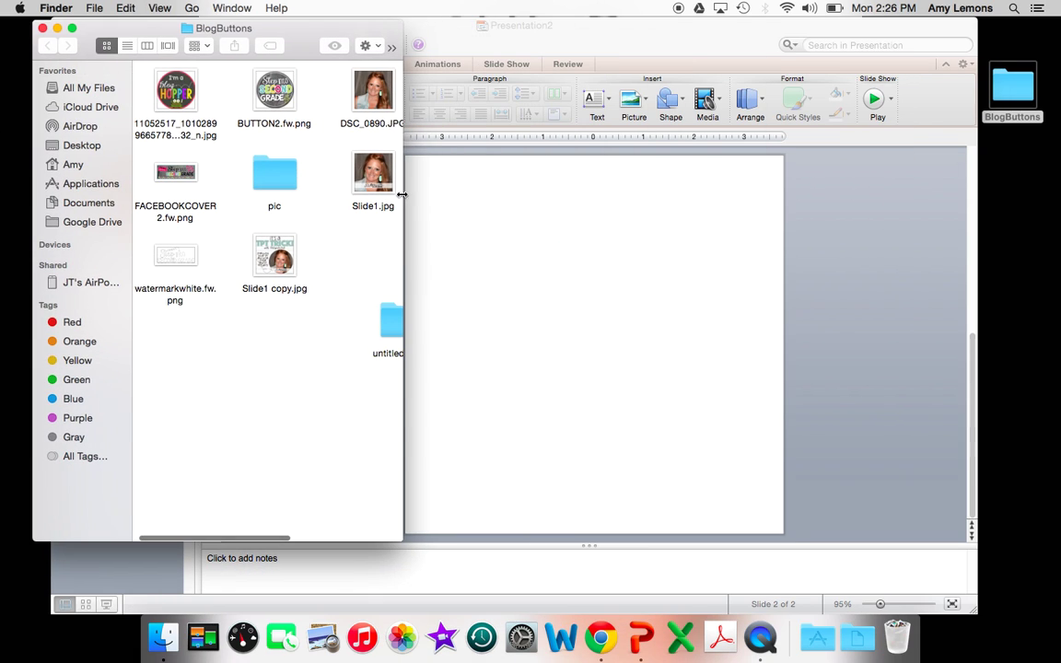
{"action": "scroll", "coordinate": [335, 317], "scroll_direction": "right", "scroll_amount": 2}
{"action": "double_click", "coordinate": [368, 256]}
{"action": "left_click_drag", "start_coordinate": [179, 92], "coordinate": [469, 276]}
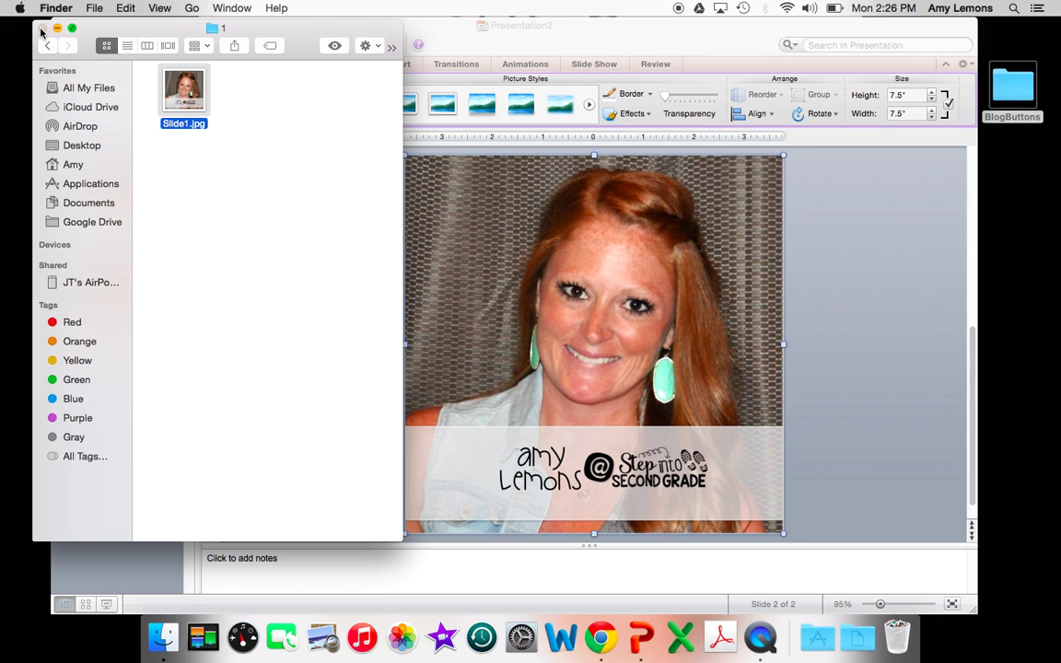
{"action": "left_click", "coordinate": [41, 27]}
{"action": "left_click", "coordinate": [524, 272]}
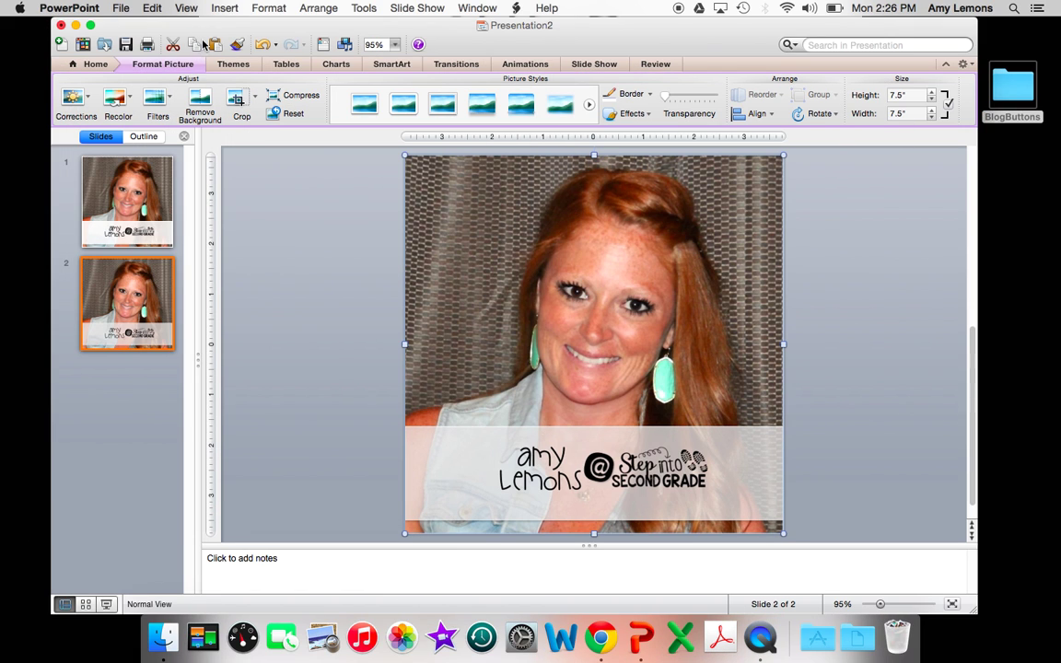
Mask the picture to an Oval from Basic Shapes
{"action": "left_click", "coordinate": [236, 97]}
{"action": "mouse_move", "coordinate": [188, 134]}
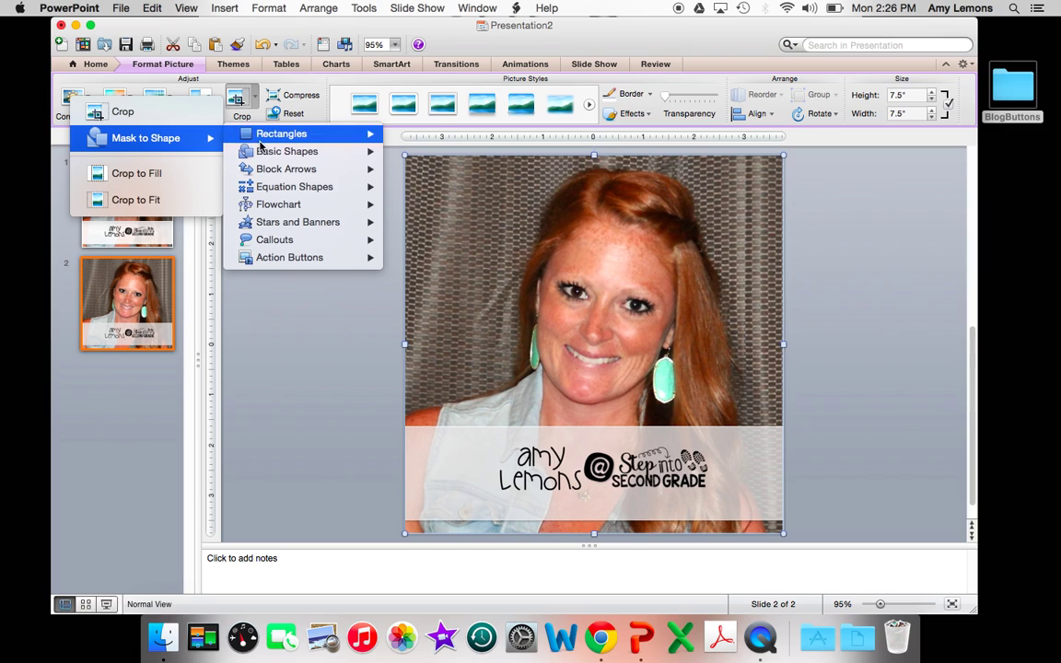
{"action": "mouse_move", "coordinate": [263, 149]}
{"action": "left_click", "coordinate": [393, 156]}
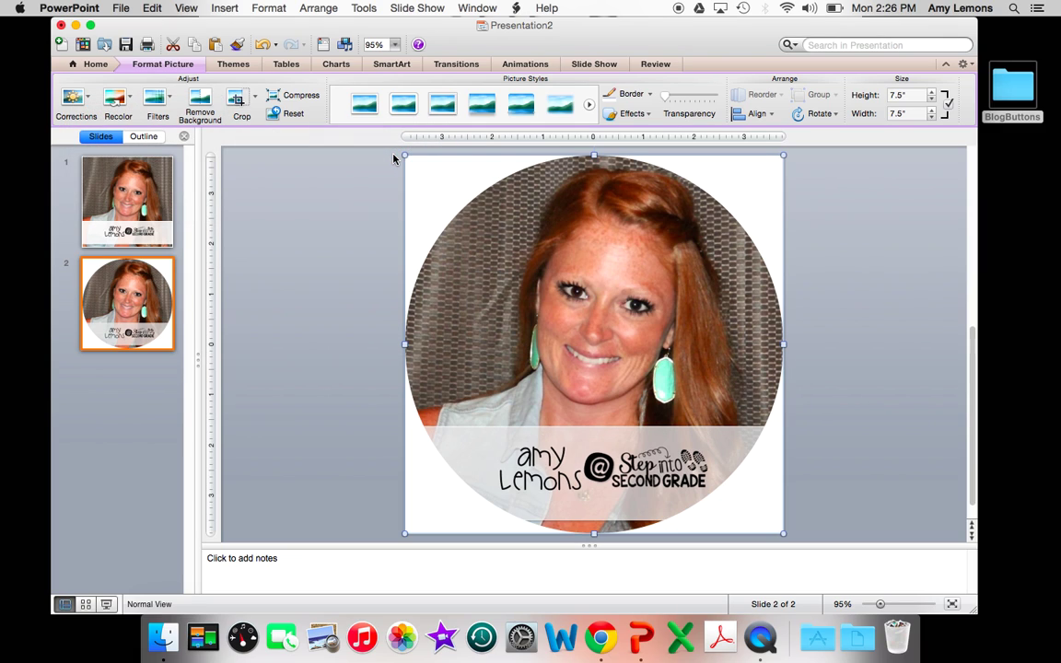